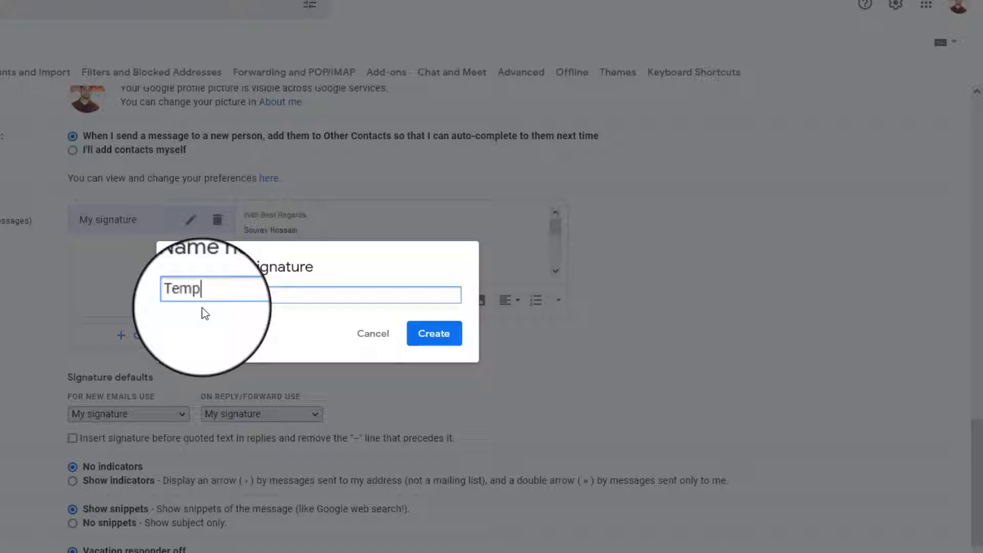
Create the new signature under the name Temp, and open a blank Google Docs document.
click(442, 341)
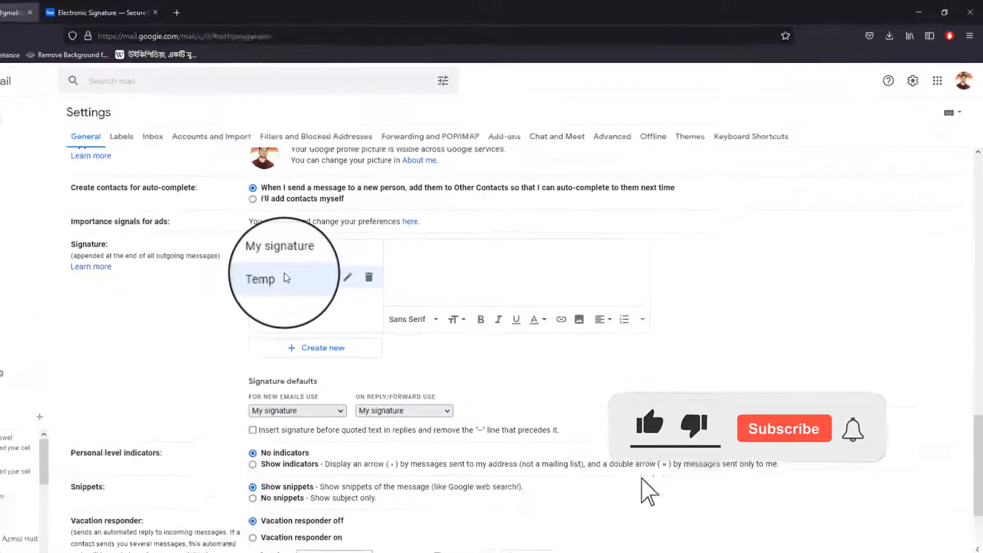
click(922, 111)
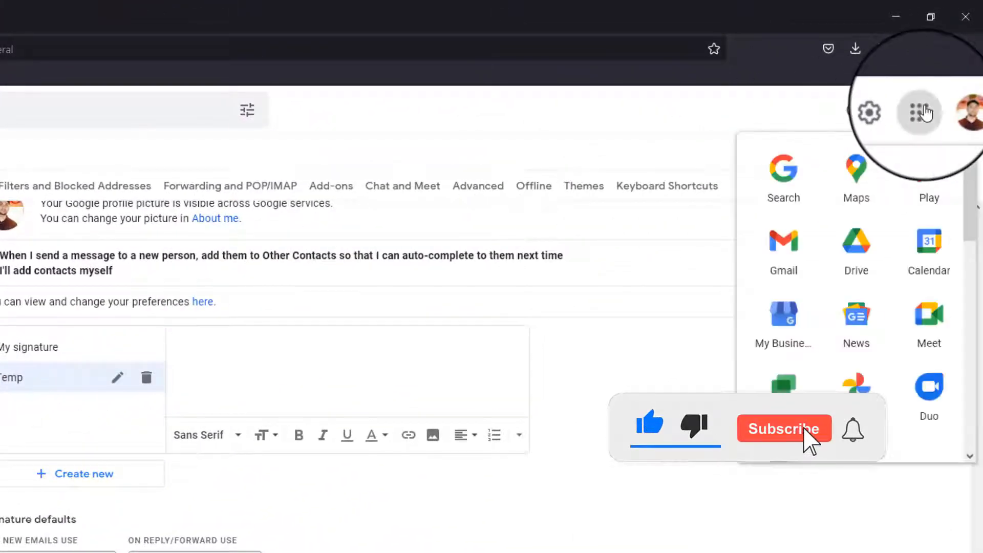
scroll(885, 177, down, 5)
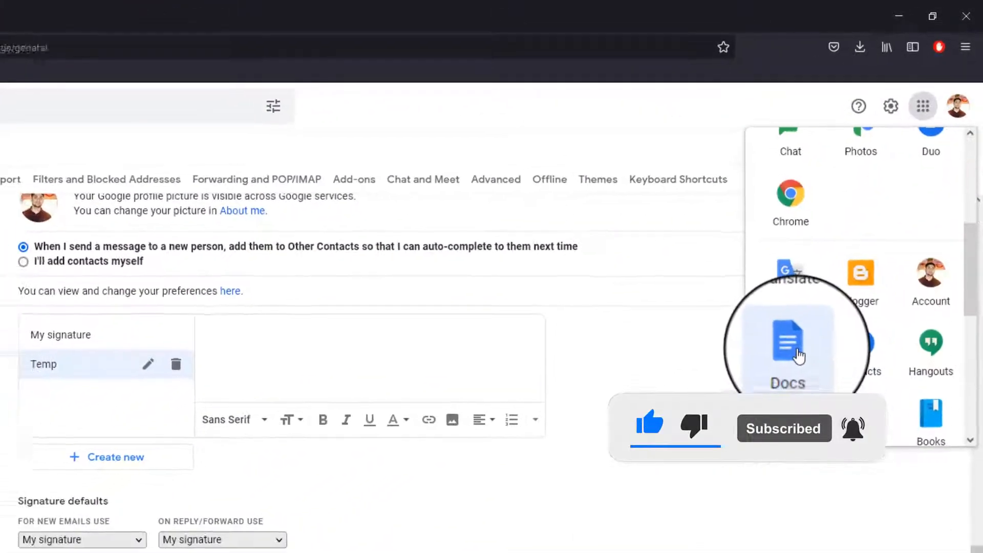
click(795, 358)
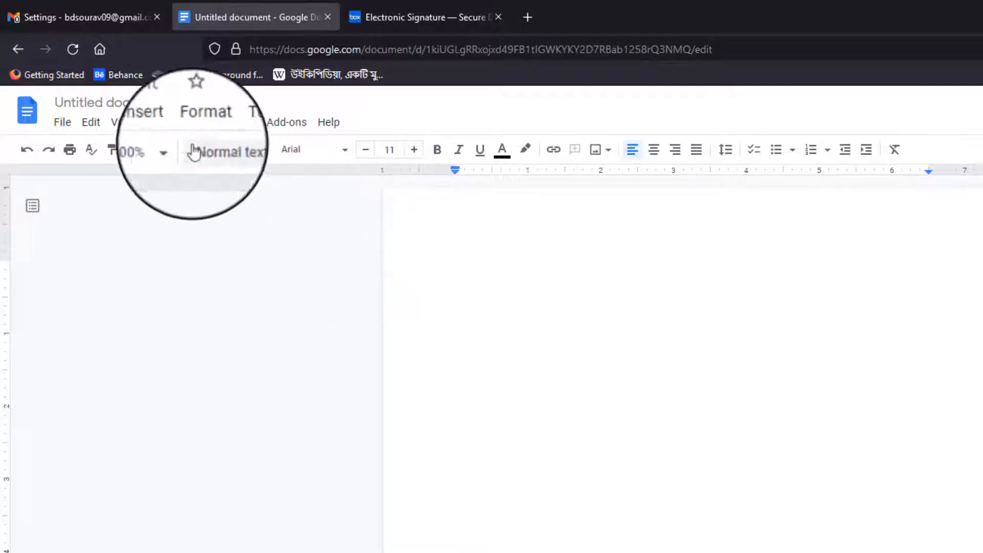
Insert a table with two columns and one row, and narrow its first column to about 2 inches.
click(159, 122)
mouse_move(256, 174)
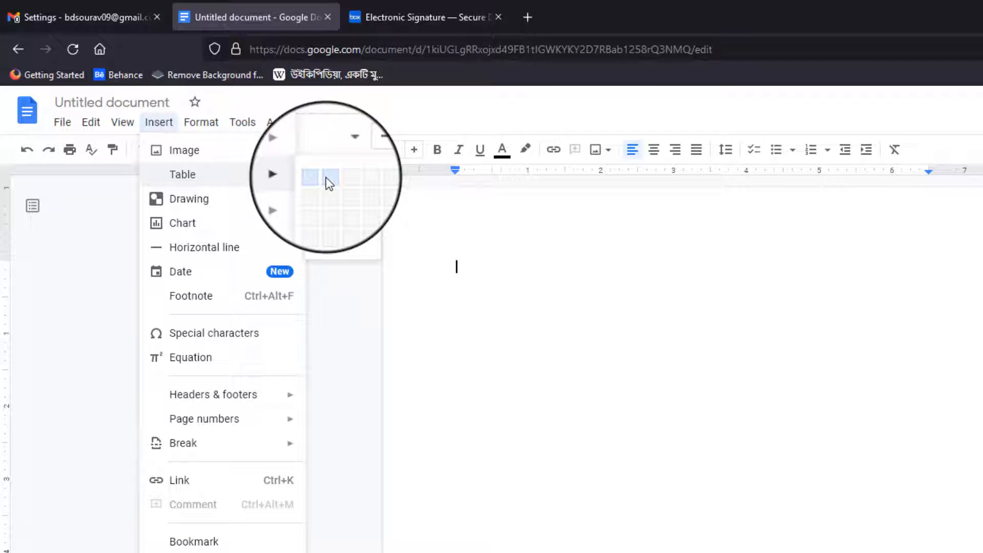
click(325, 177)
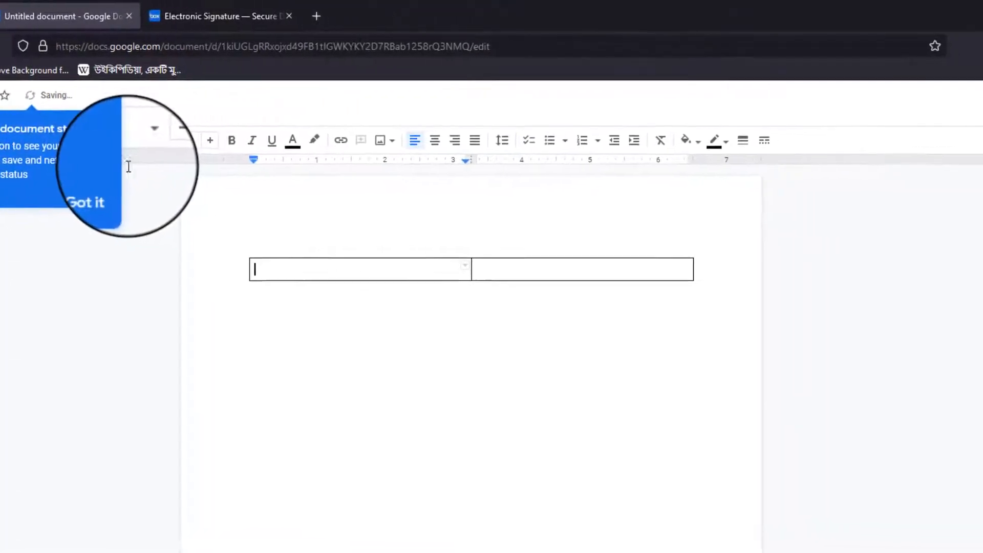
drag(471, 269, 369, 269)
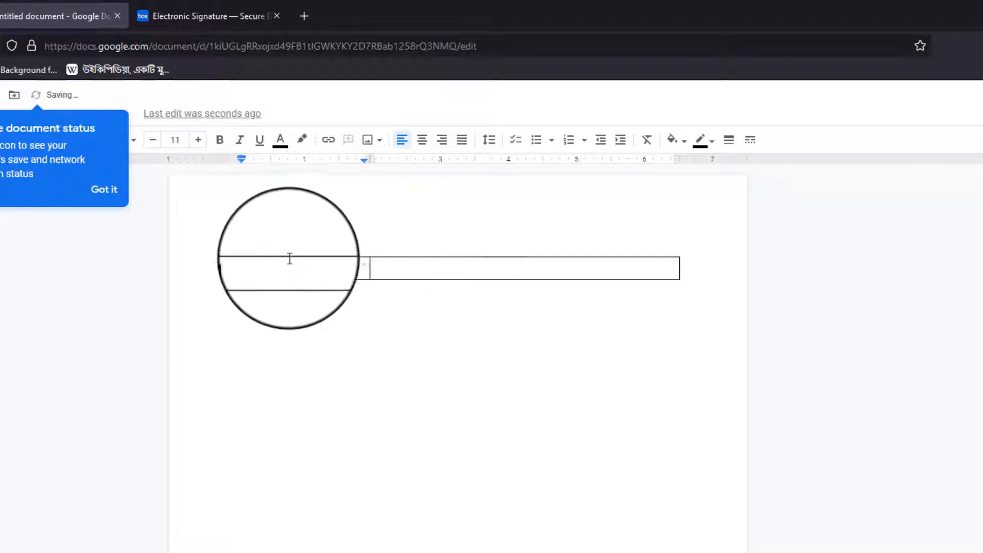
click(109, 194)
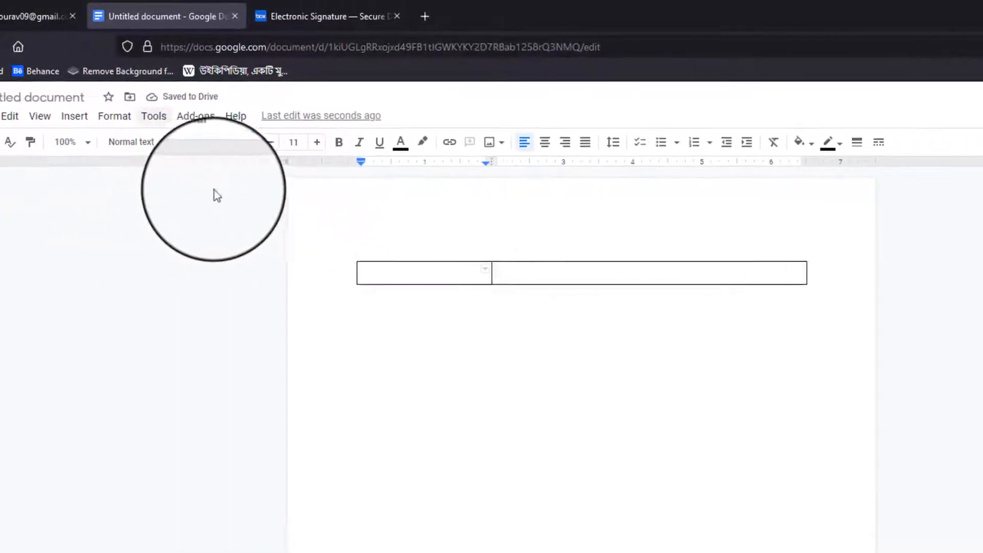
Insert the THINK ART logo image unnamed(1) from the computer's Desktop into the table's first cell.
click(189, 118)
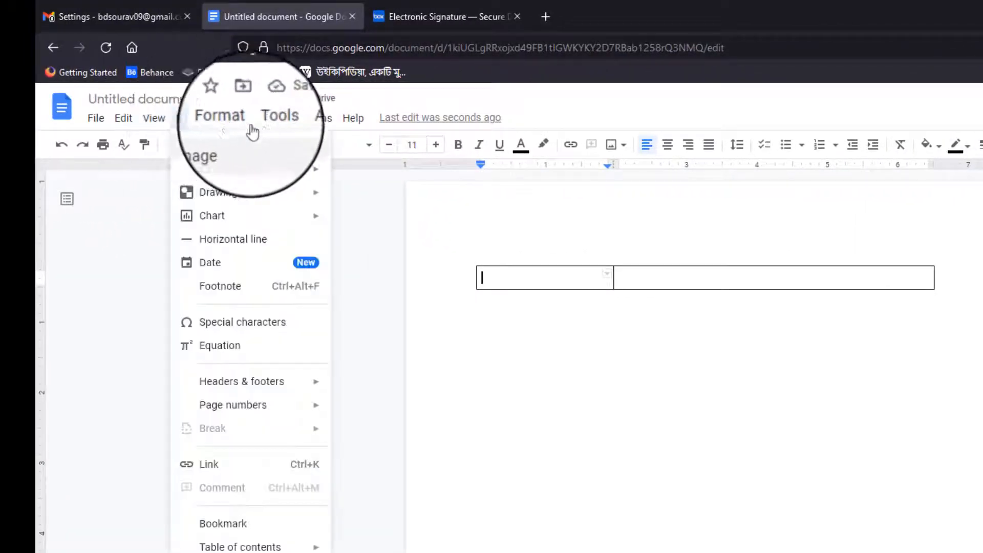
mouse_move(214, 145)
click(377, 152)
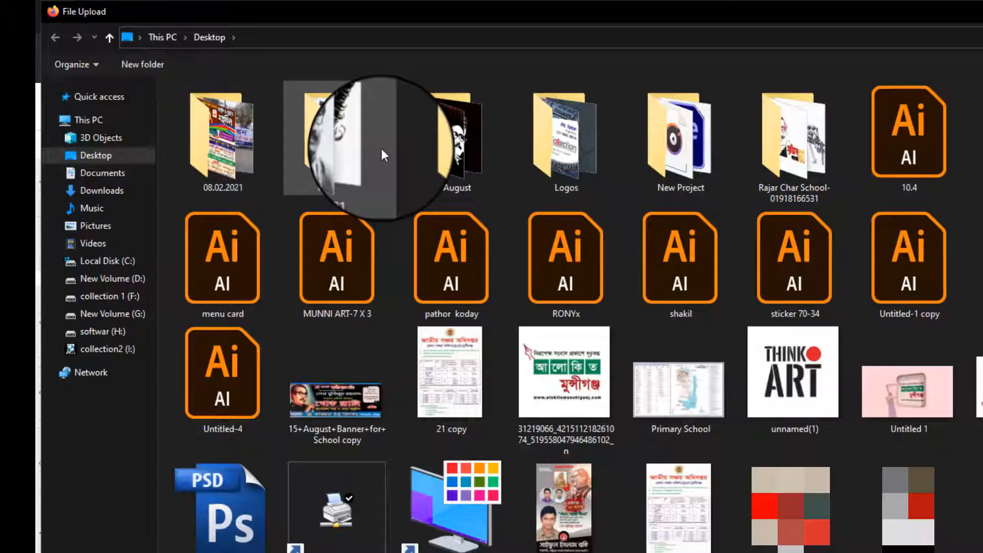
click(789, 375)
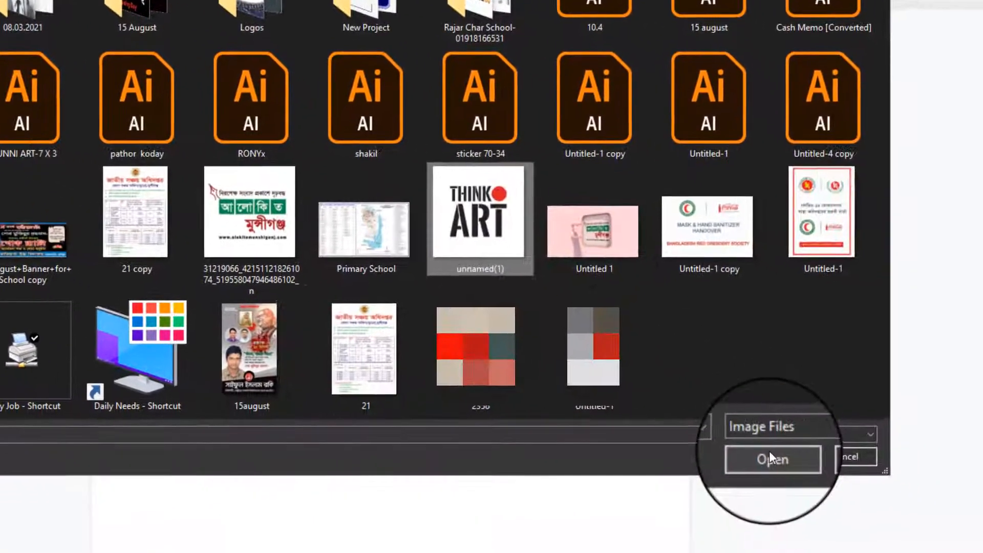
click(769, 453)
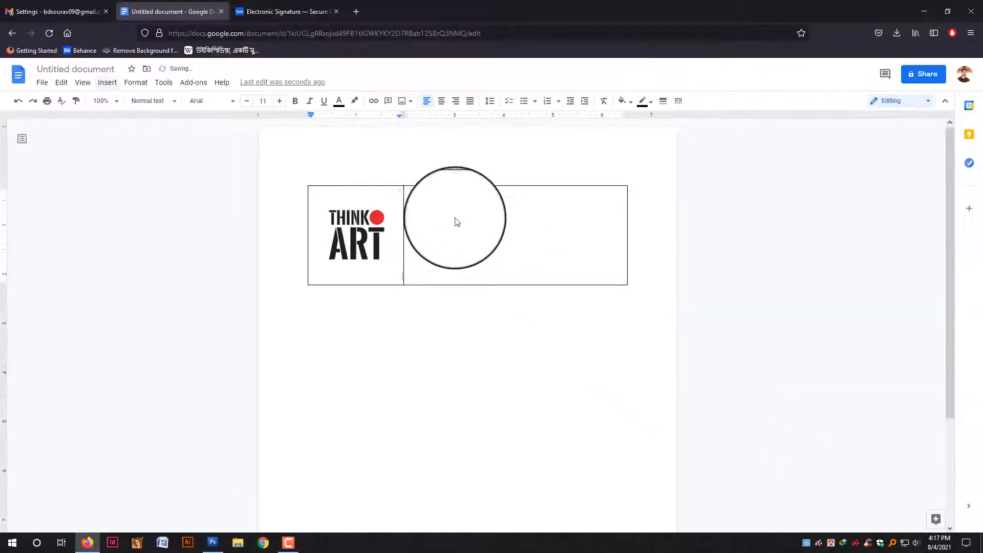
Switch to Gmail, load the inbox in a separate tab, and open the newest "(no subject)" email with the sample signature.
click(65, 9)
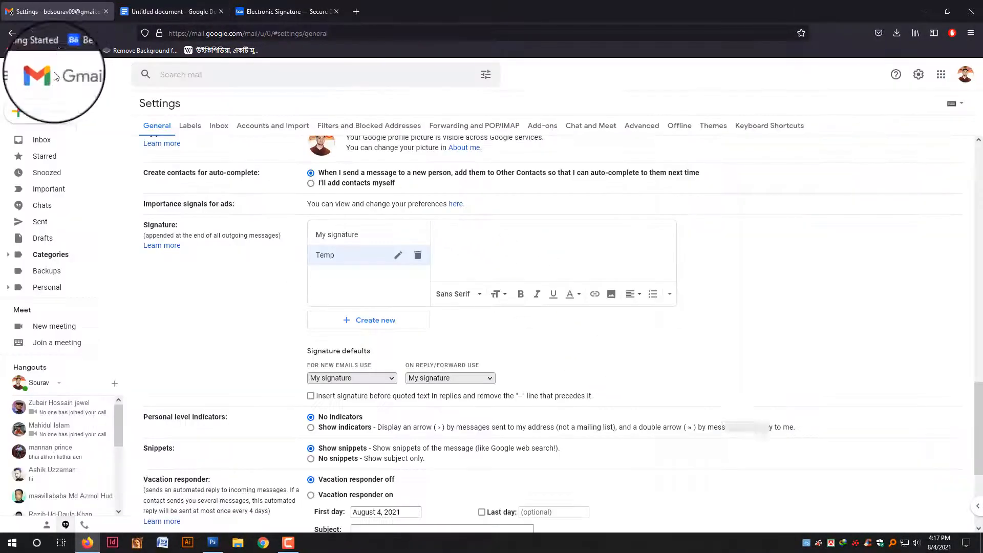
middle_click(45, 142)
click(167, 9)
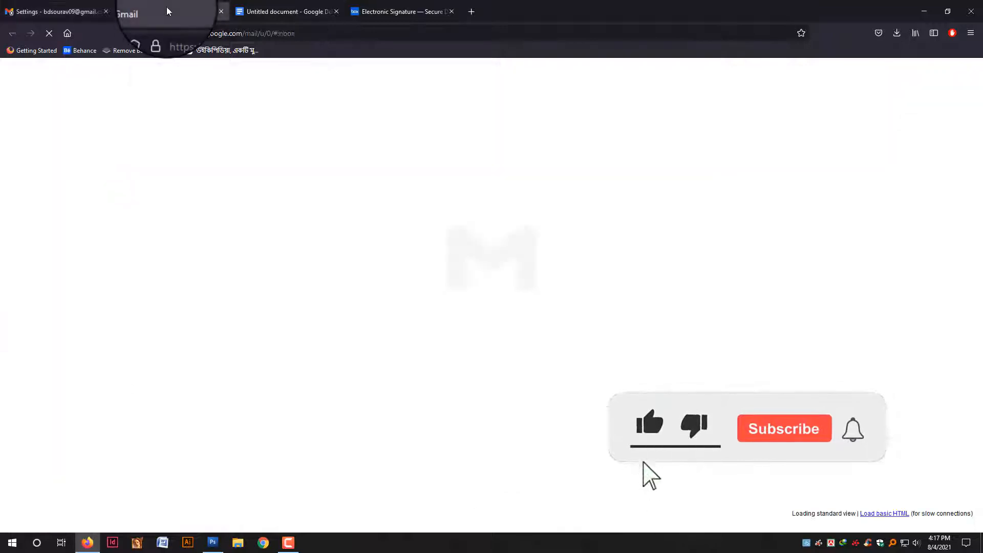
click(243, 7)
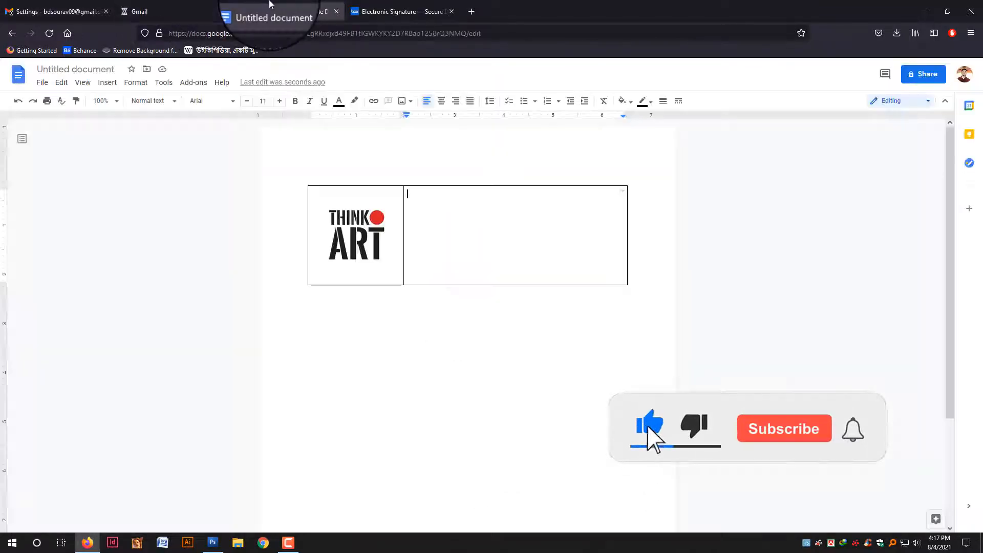
click(158, 15)
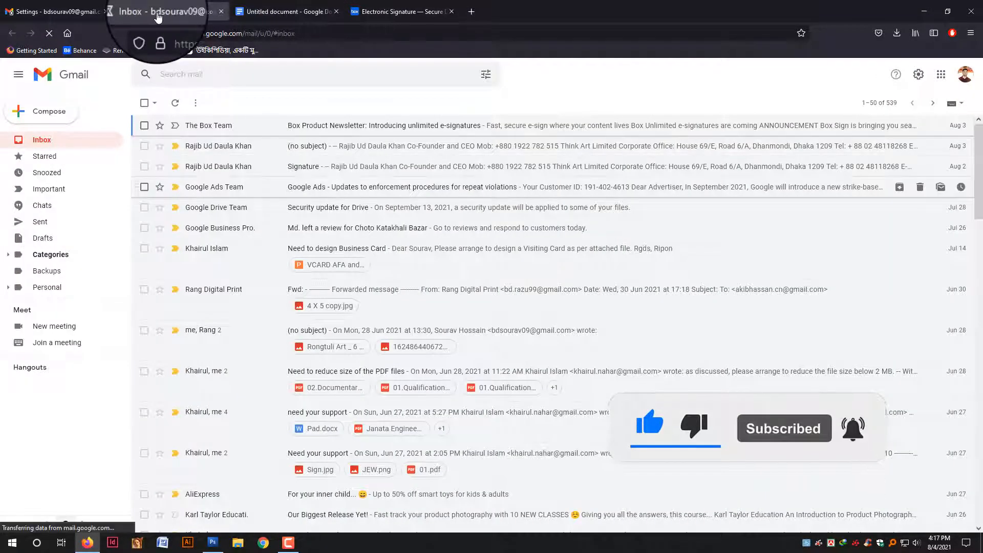
click(311, 150)
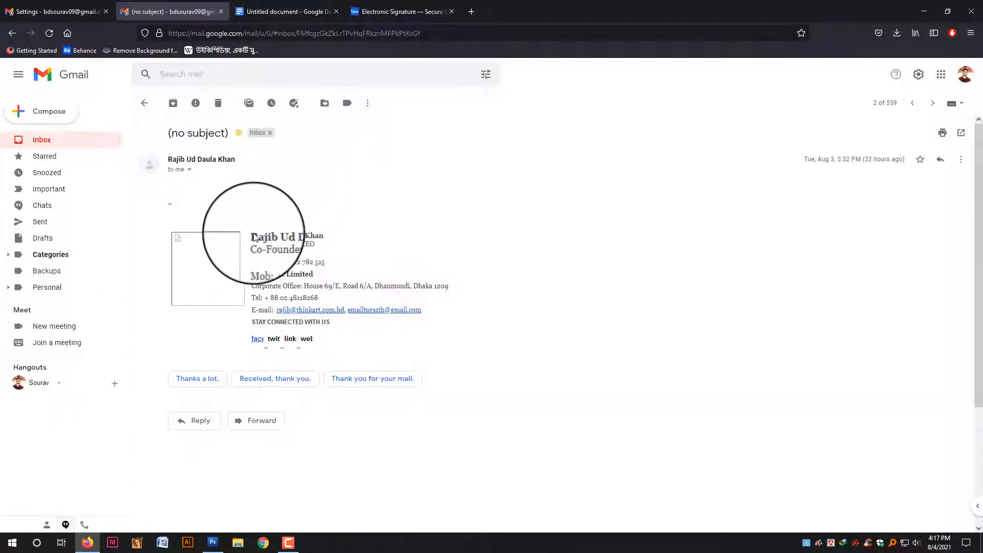
Copy the signature's contact details from the email, from the name through the e-mail line.
mouse_move(254, 233)
mouse_down()
mouse_move(398, 344)
mouse_move(417, 261)
mouse_move(434, 321)
mouse_up()
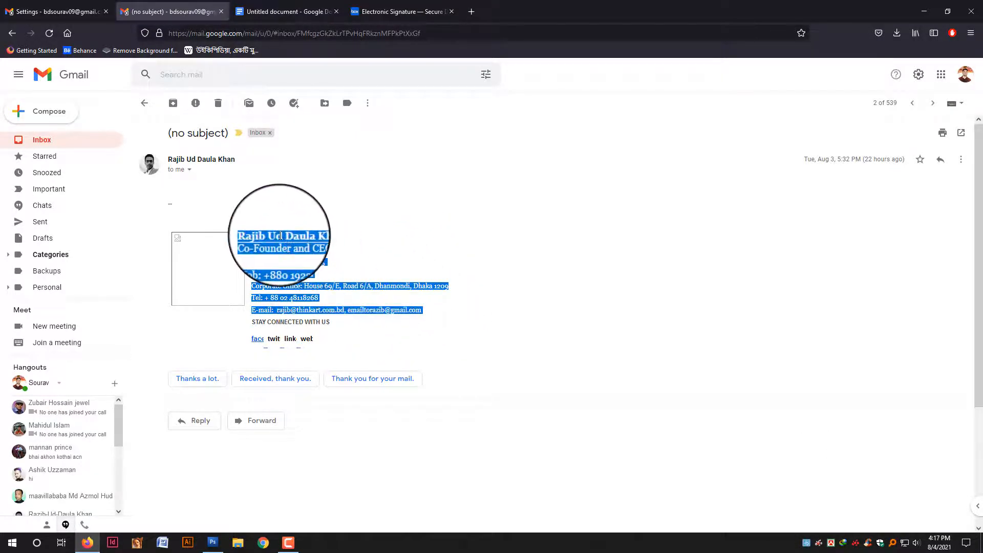
right_click(281, 237)
click(309, 250)
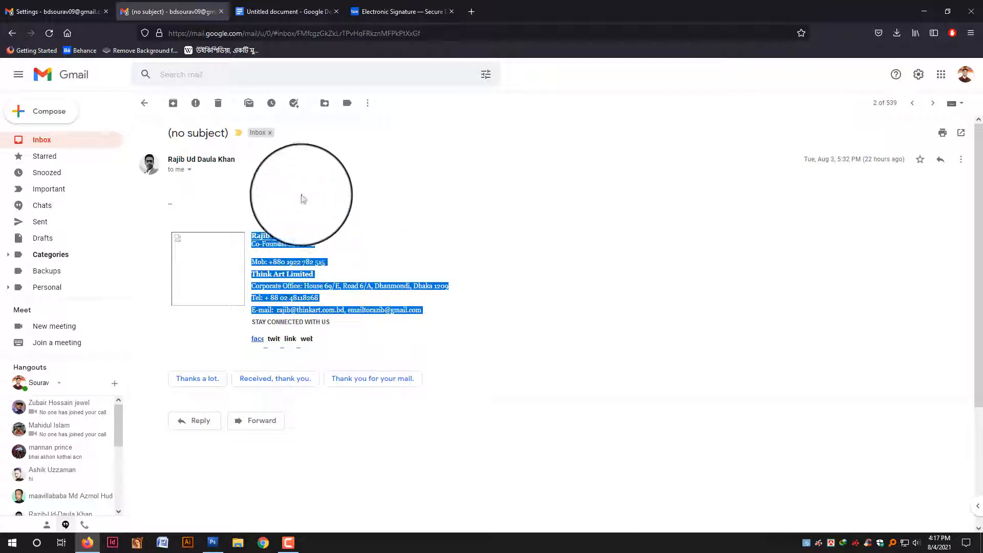
Switch to the Google Docs document and paste the copied contact details into the table's second cell.
click(287, 11)
right_click(447, 207)
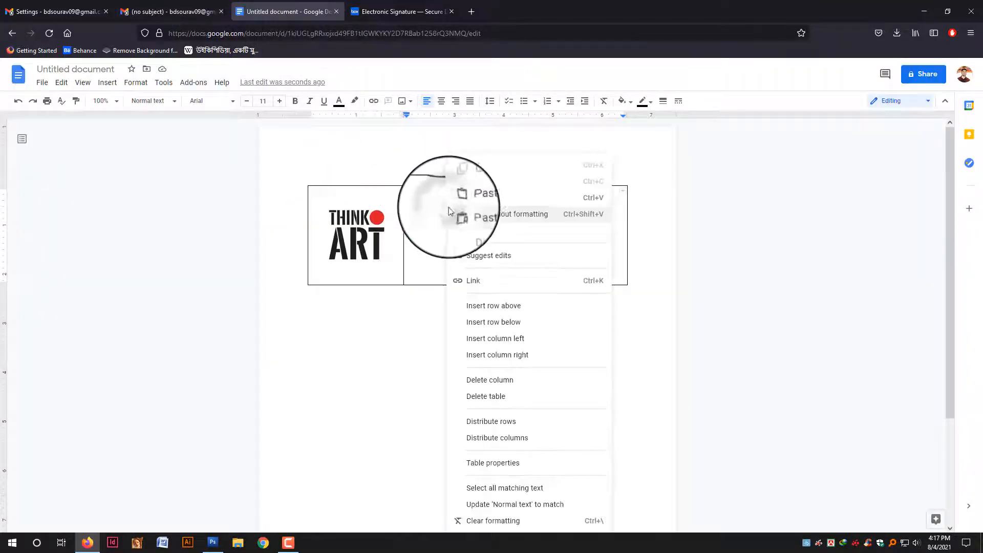
click(471, 204)
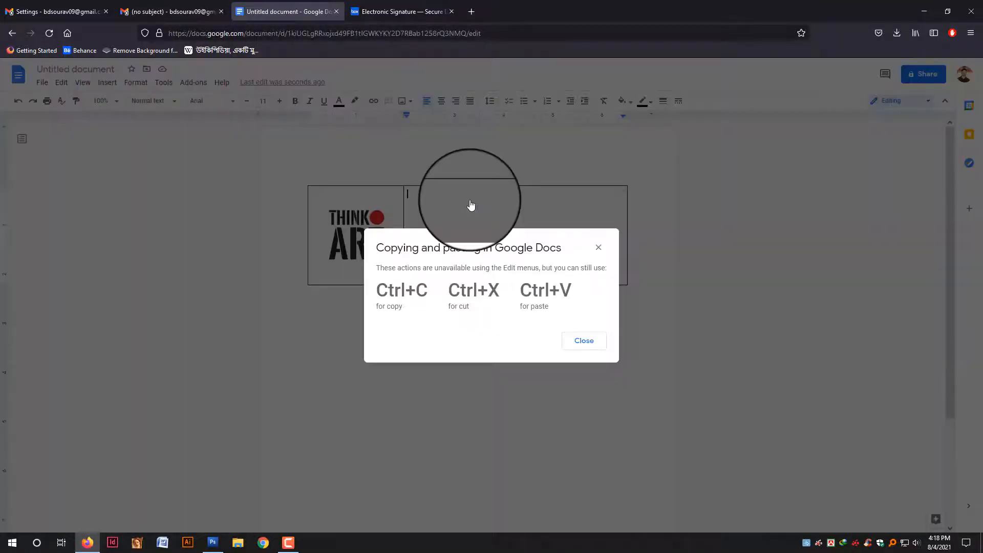
key(ctrl+v)
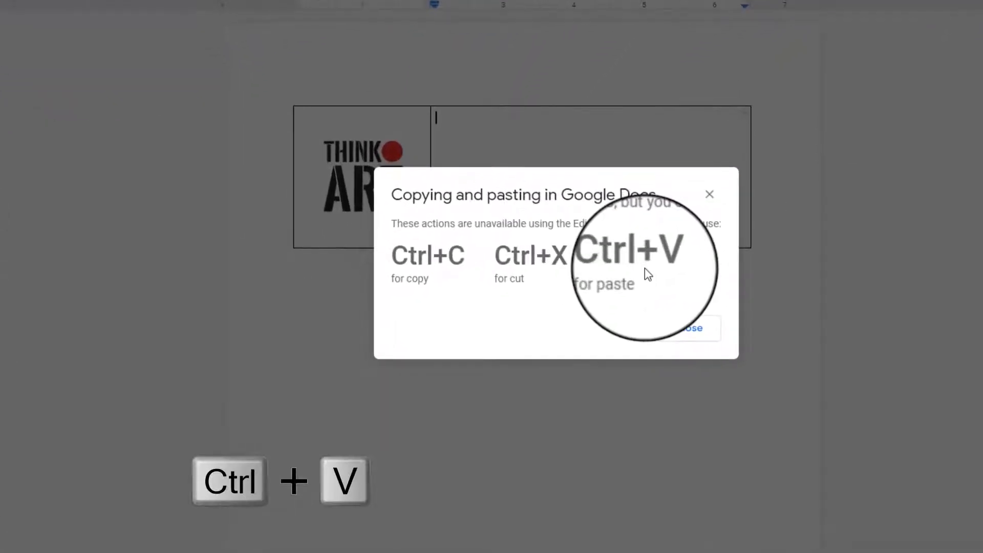
click(710, 197)
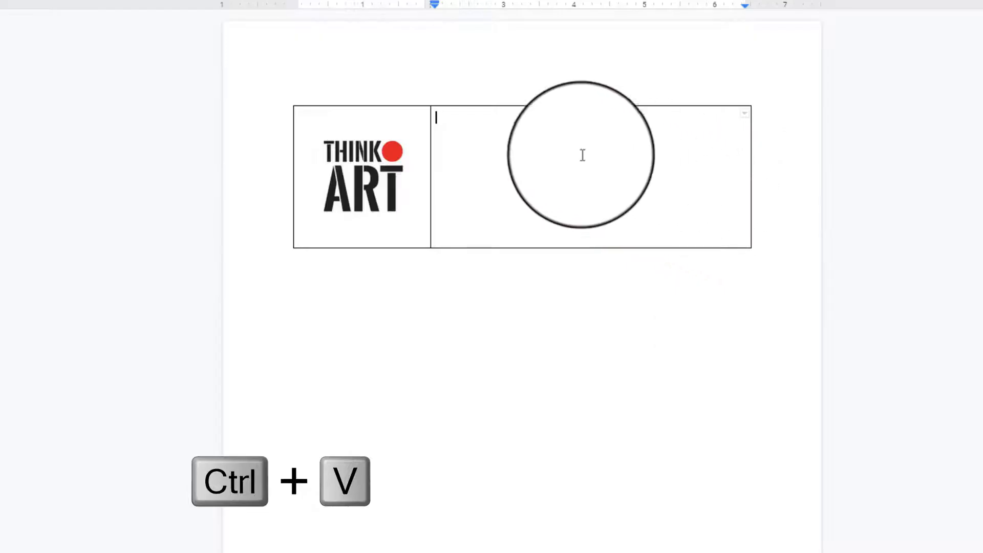
right_click(520, 131)
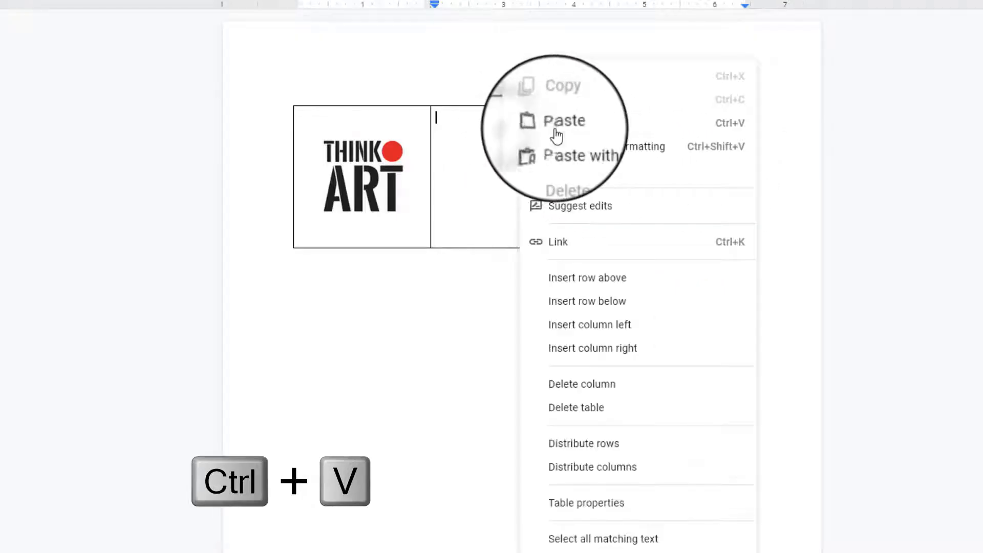
click(448, 124)
key(ctrl+v)
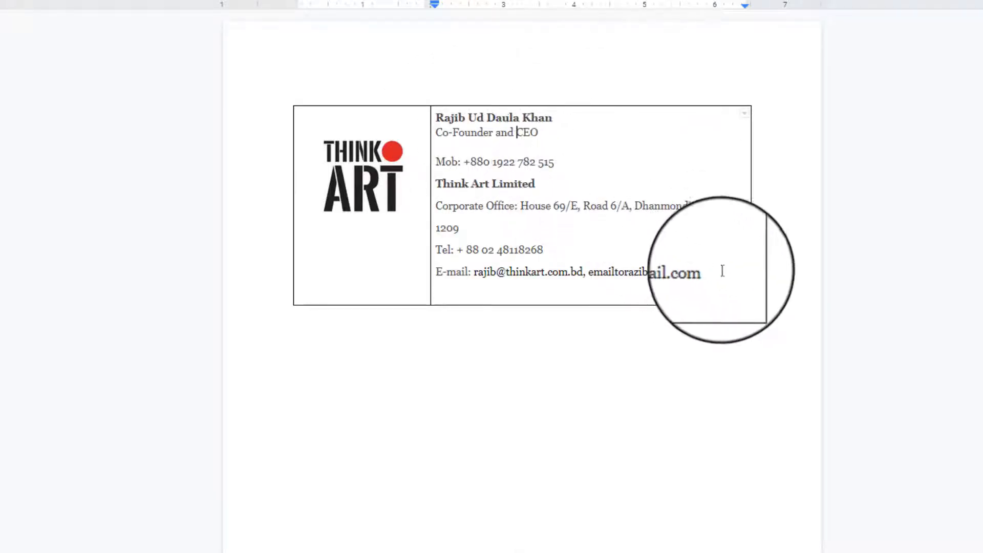
Set the font of all the pasted contact details to Arial.
mouse_move(724, 272)
mouse_down()
mouse_move(487, 220)
mouse_move(428, 95)
mouse_move(461, 99)
mouse_up()
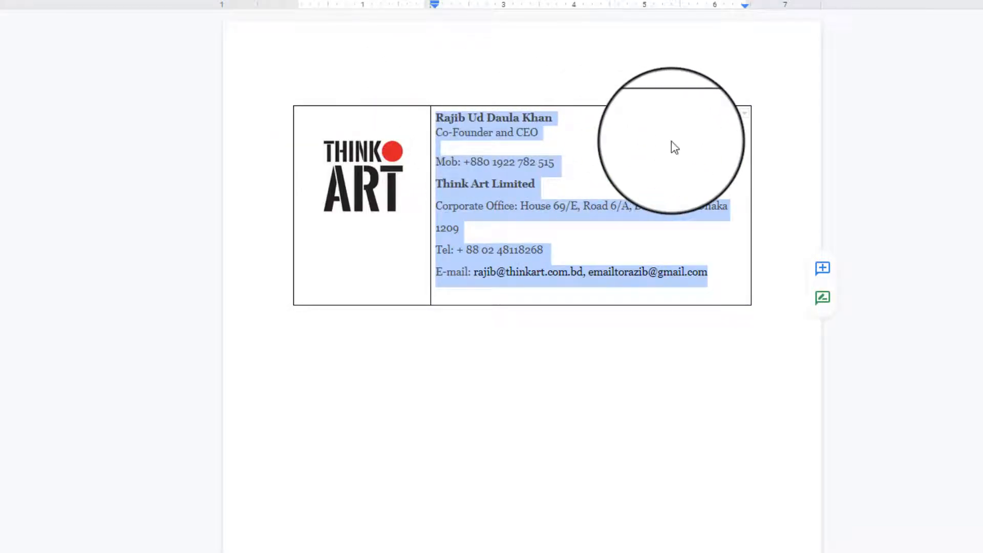
click(321, 149)
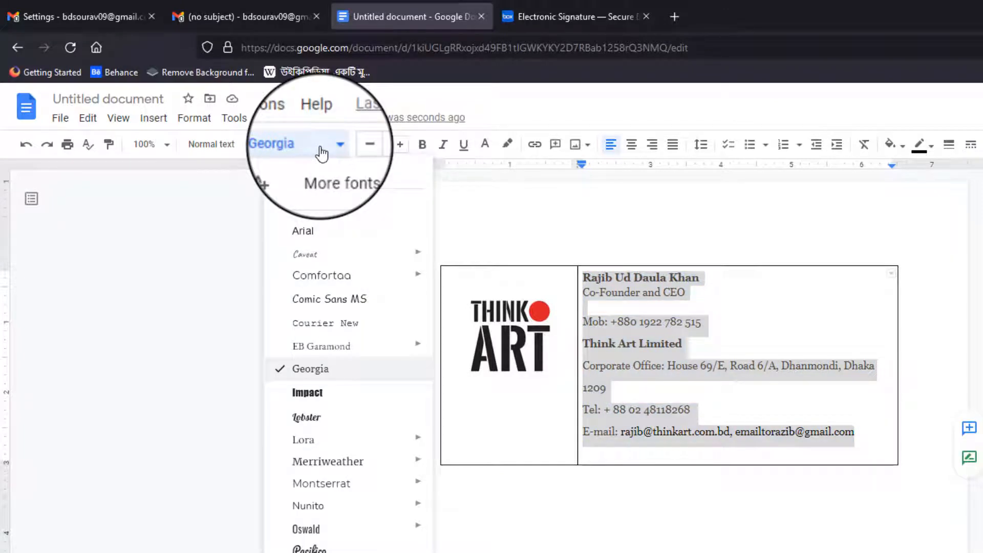
click(321, 230)
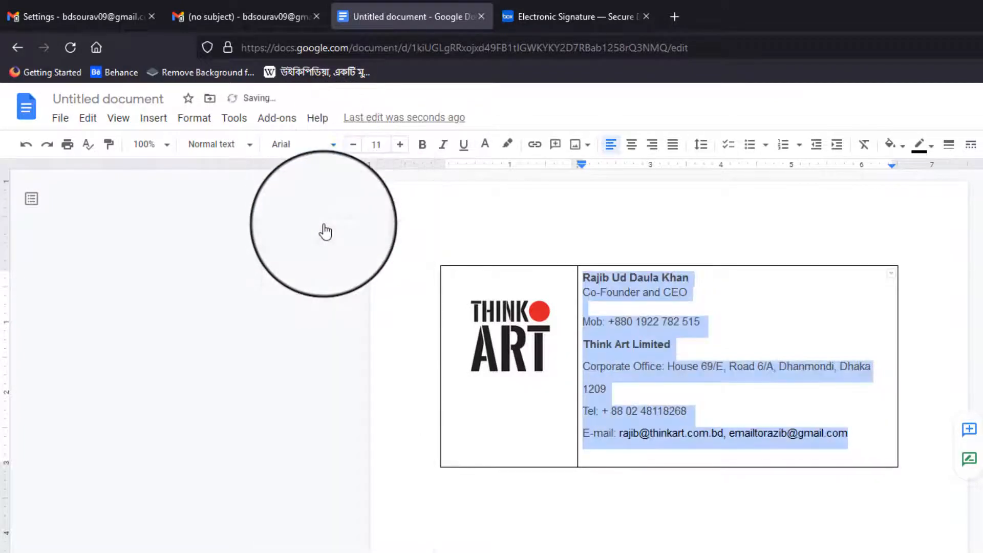
Try the Courier New font on the contact details, and return them to Arial.
click(323, 145)
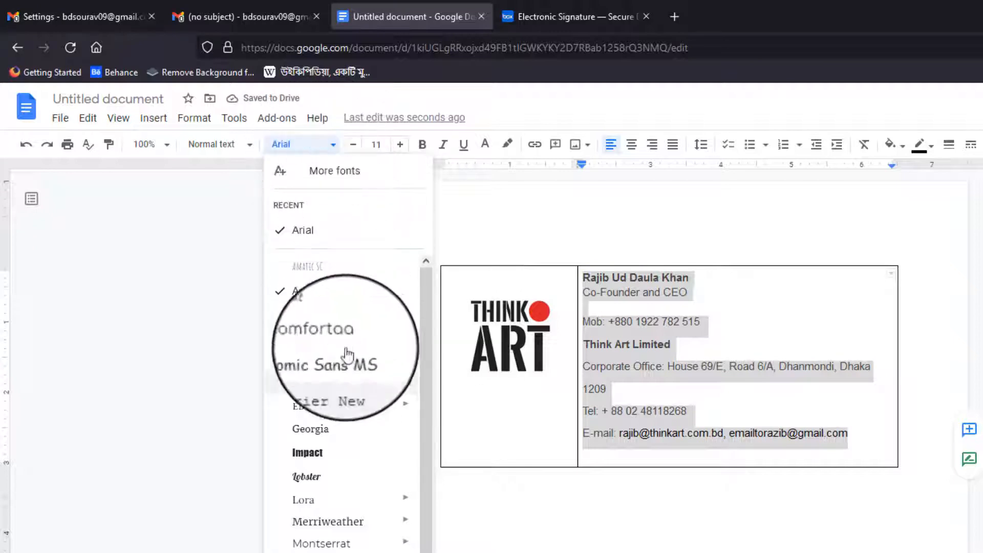
click(348, 383)
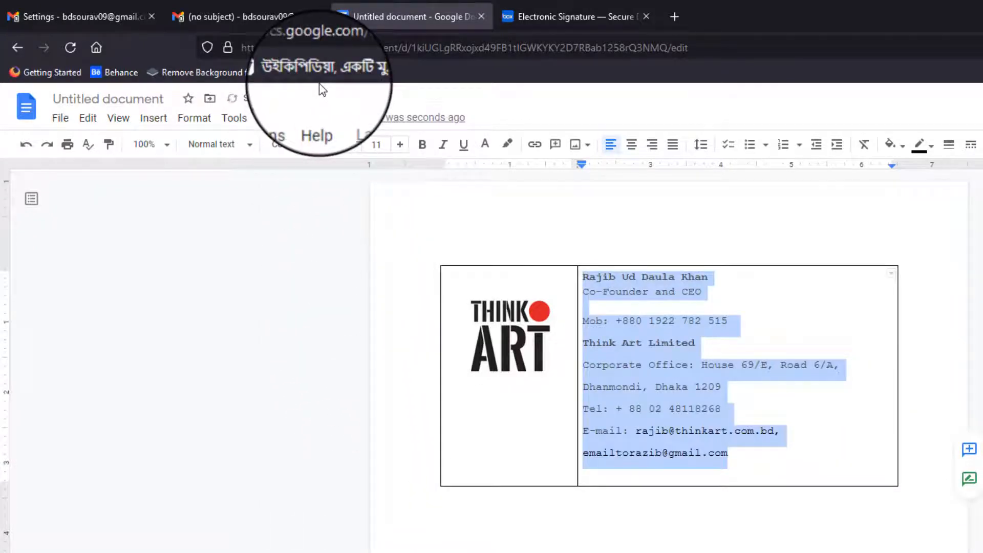
click(307, 144)
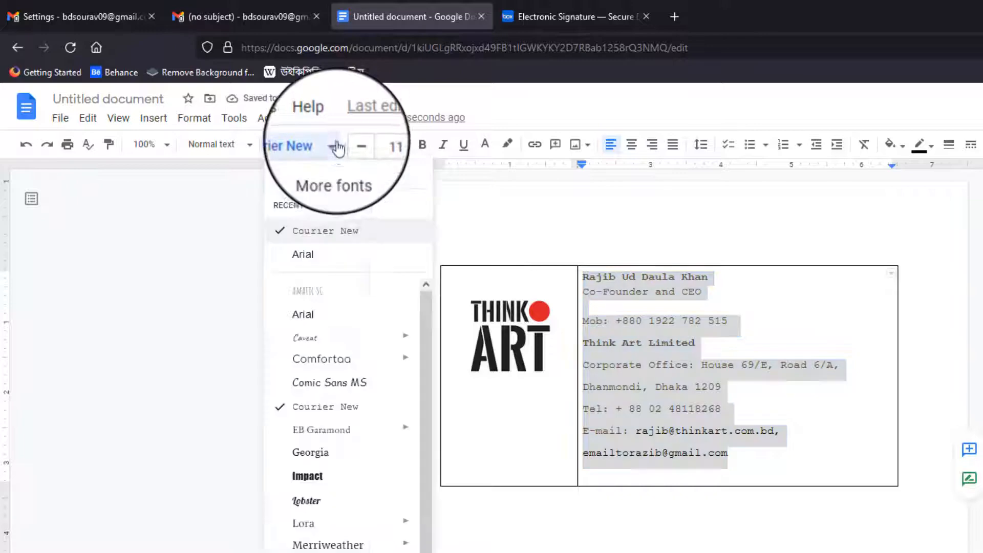
click(318, 263)
click(723, 318)
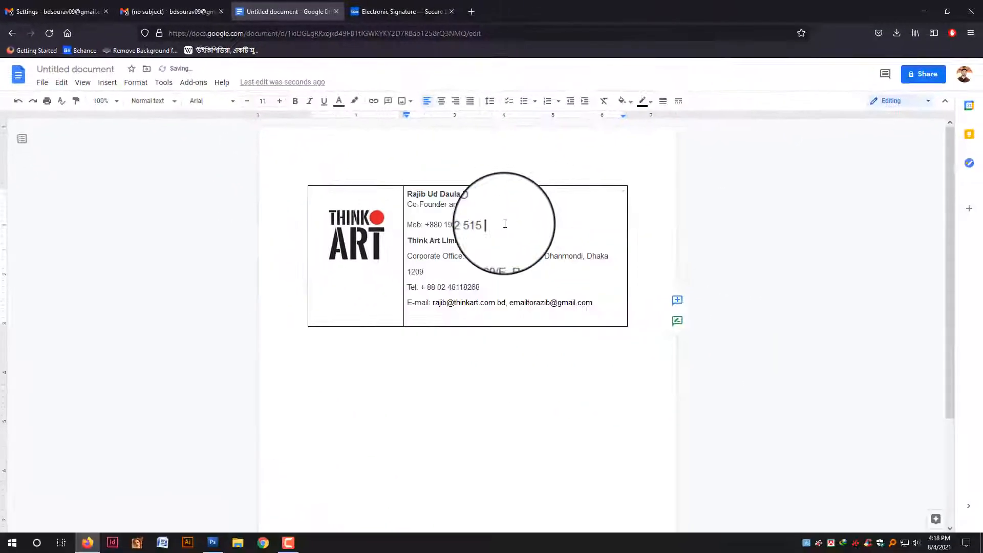
key(ctrl+a)
click(436, 204)
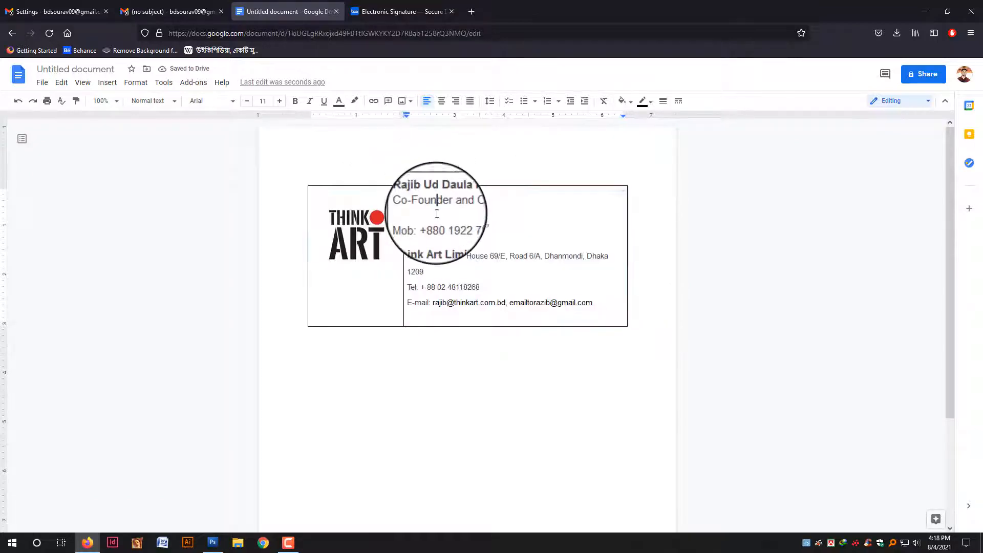
click(433, 215)
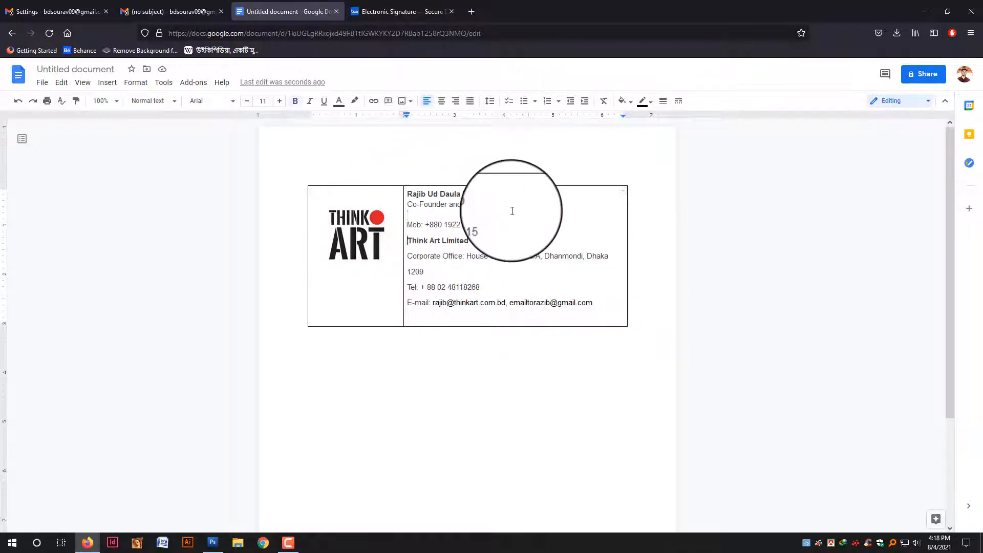
key(BackSpace)
key(Return)
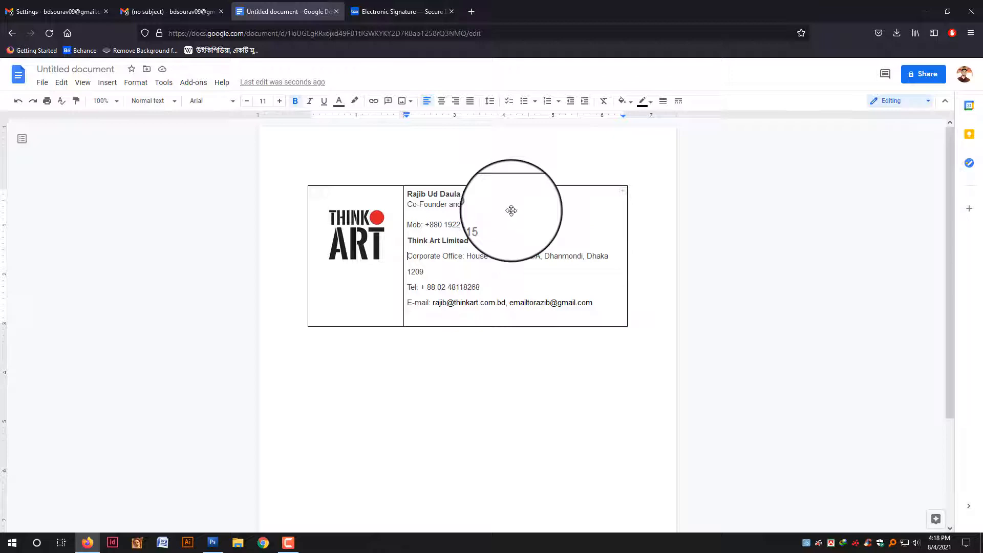
Widen the table's second column until the office address fits on one line, and start a new line below the e-mail line.
drag(627, 236, 643, 241)
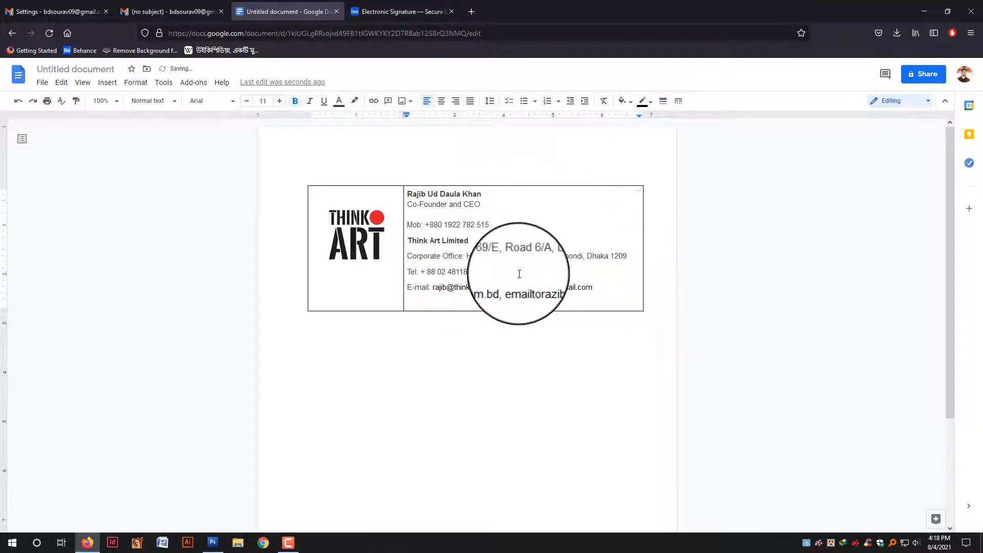
drag(433, 287, 601, 290)
click(624, 294)
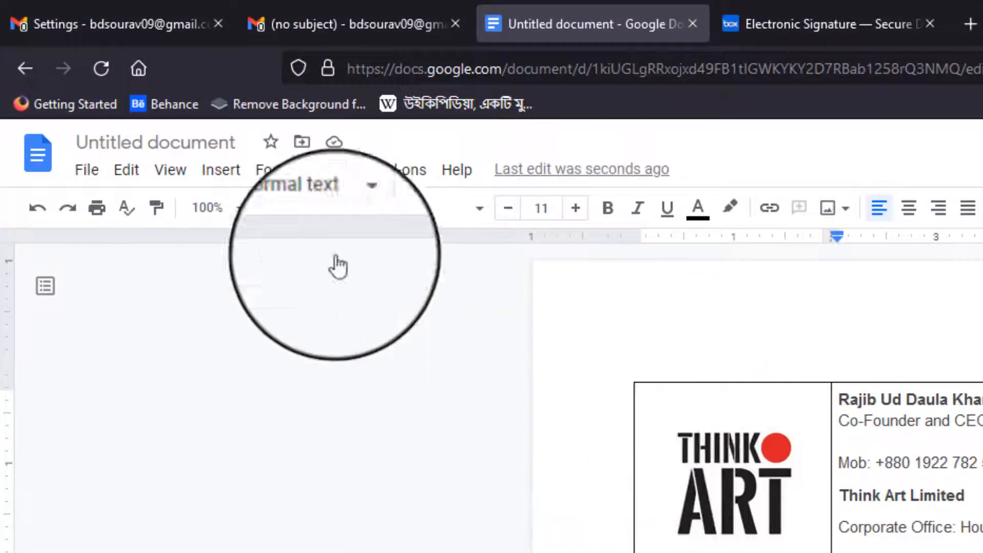
Insert the Facebook icon from the Google Photos album Social Icon Pack on the empty line below the e-mail line.
click(220, 170)
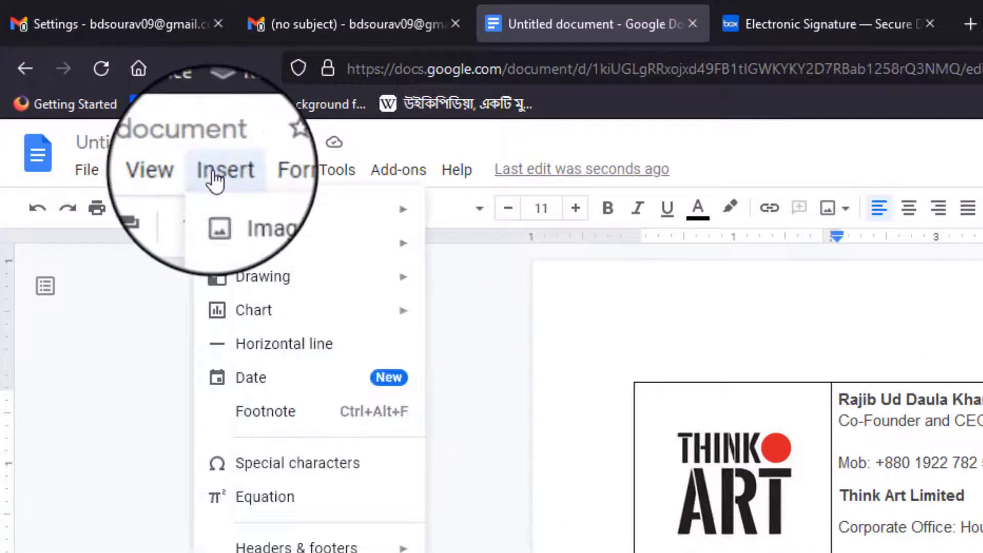
mouse_move(301, 221)
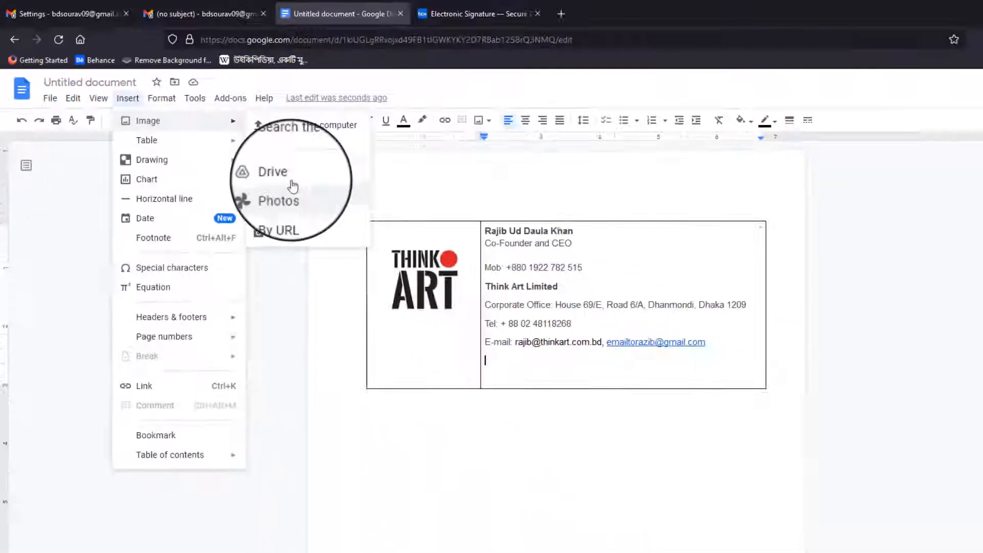
click(471, 321)
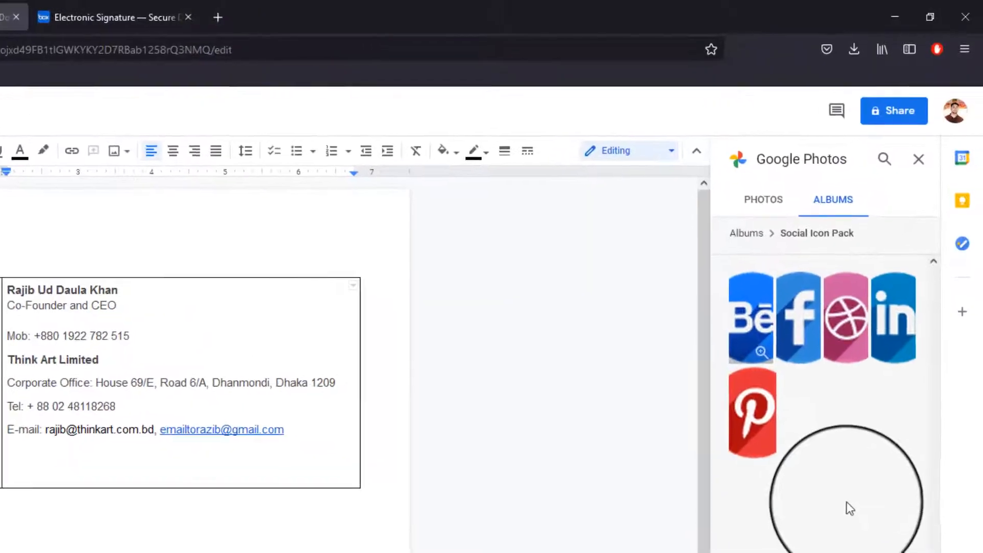
click(794, 326)
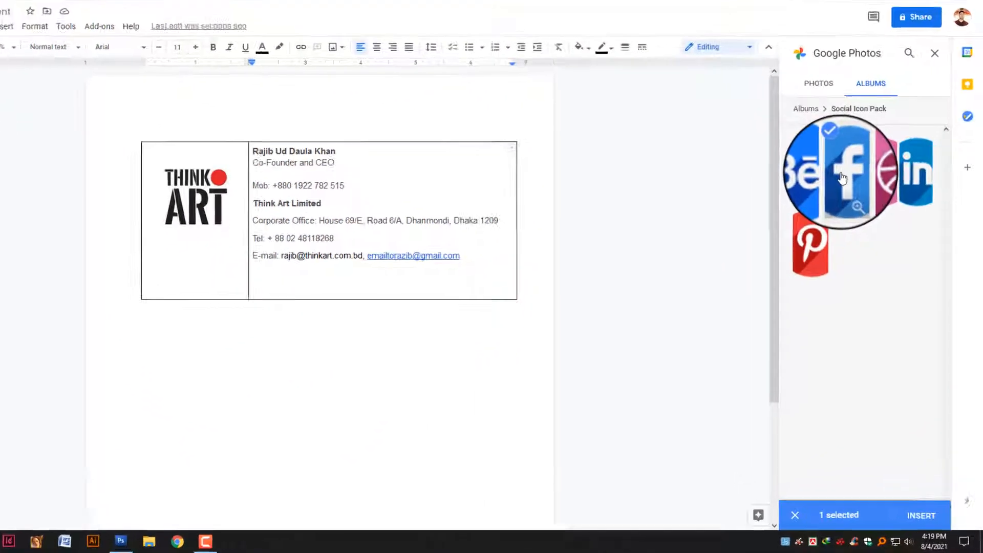
click(922, 516)
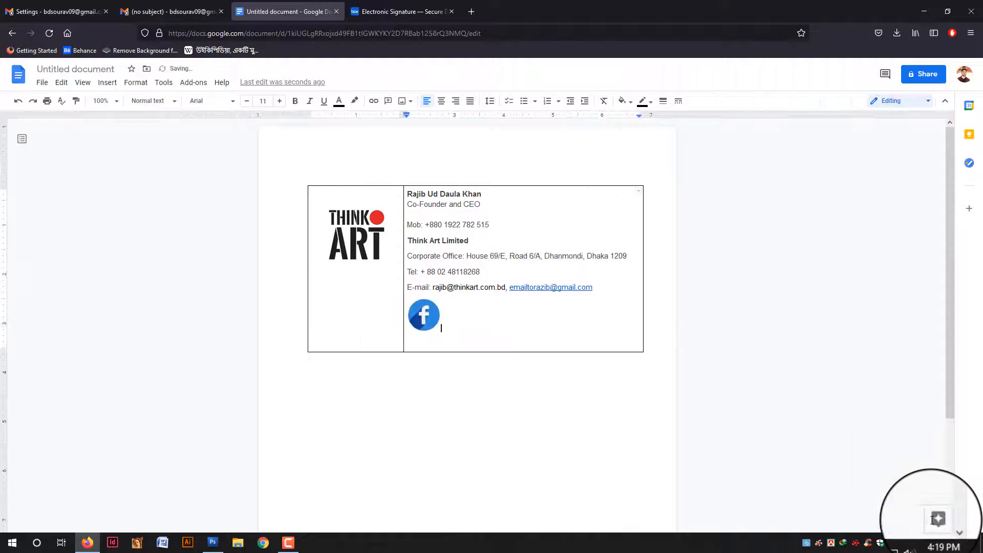
Insert the LinkedIn icon from the Social Icon Pack album beside the Facebook icon and resize it to match.
click(107, 82)
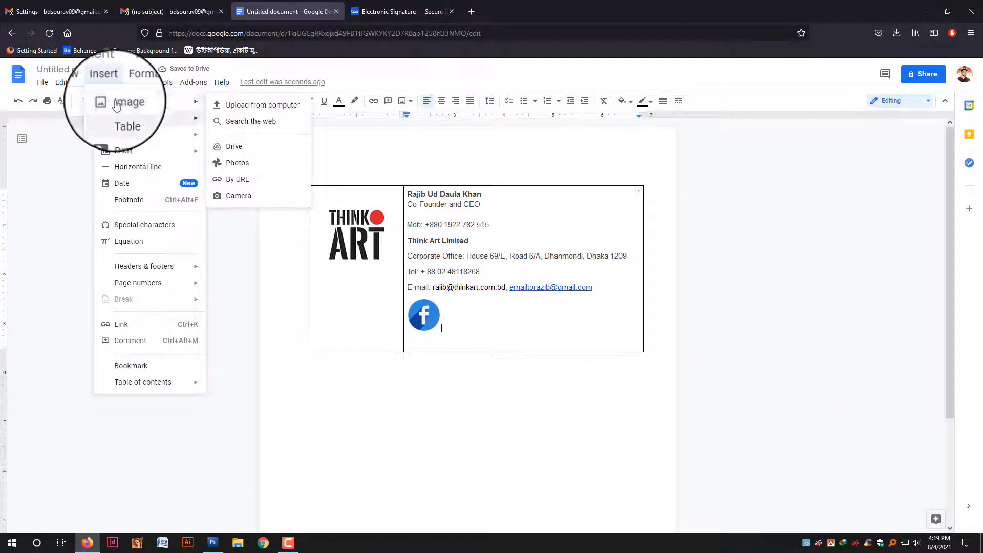
click(237, 163)
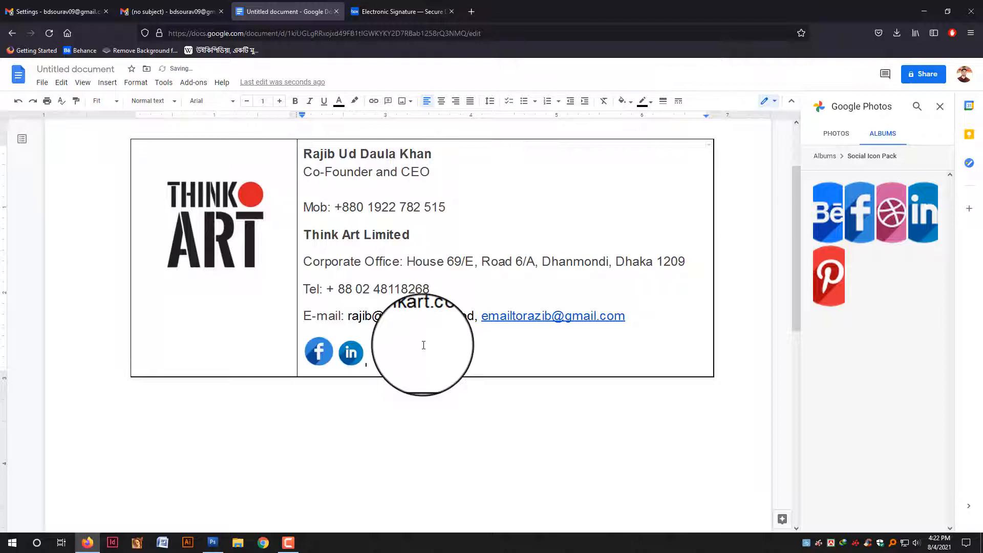
click(352, 350)
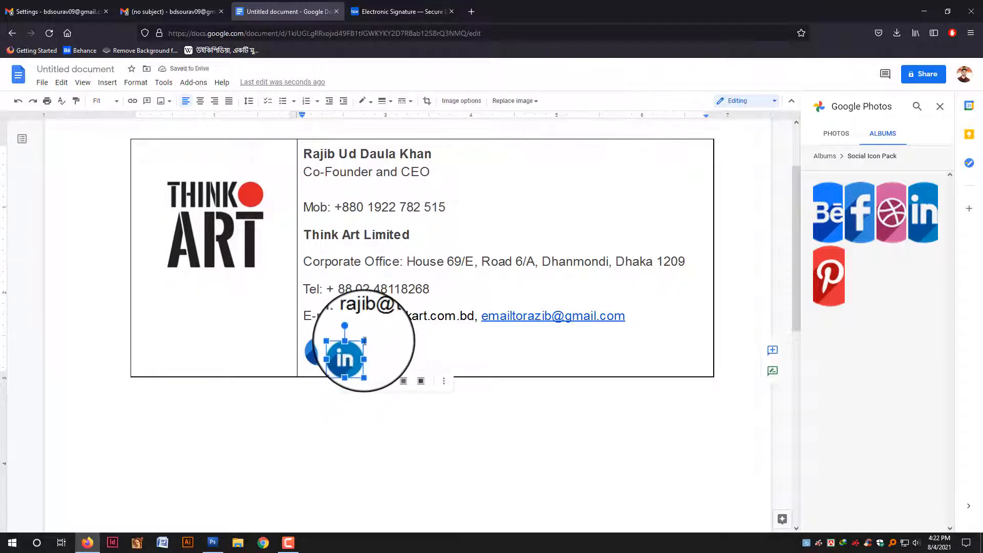
drag(364, 341, 368, 340)
click(424, 355)
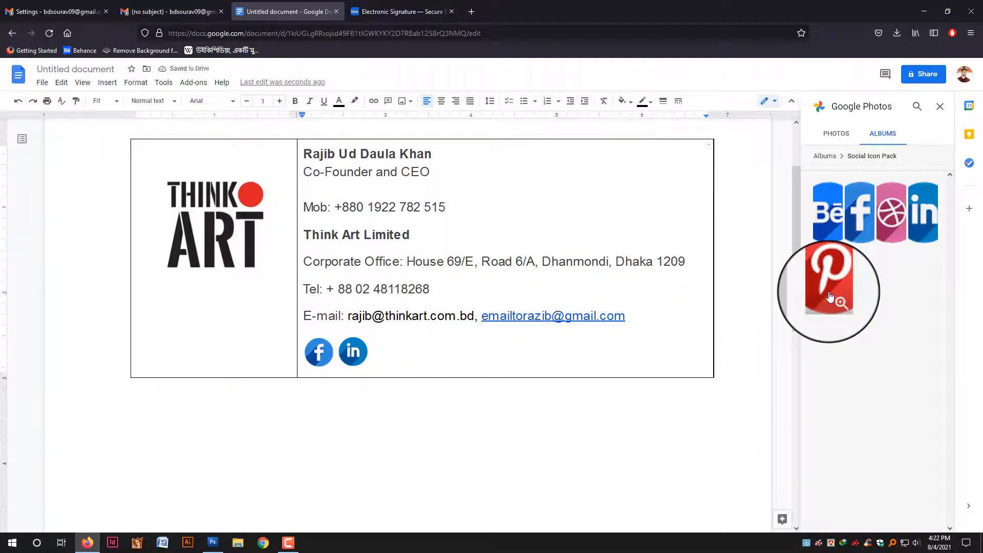
Insert the Dribbble icon from the Social Icon Pack album after the LinkedIn icon and shrink it to about the same size.
click(891, 210)
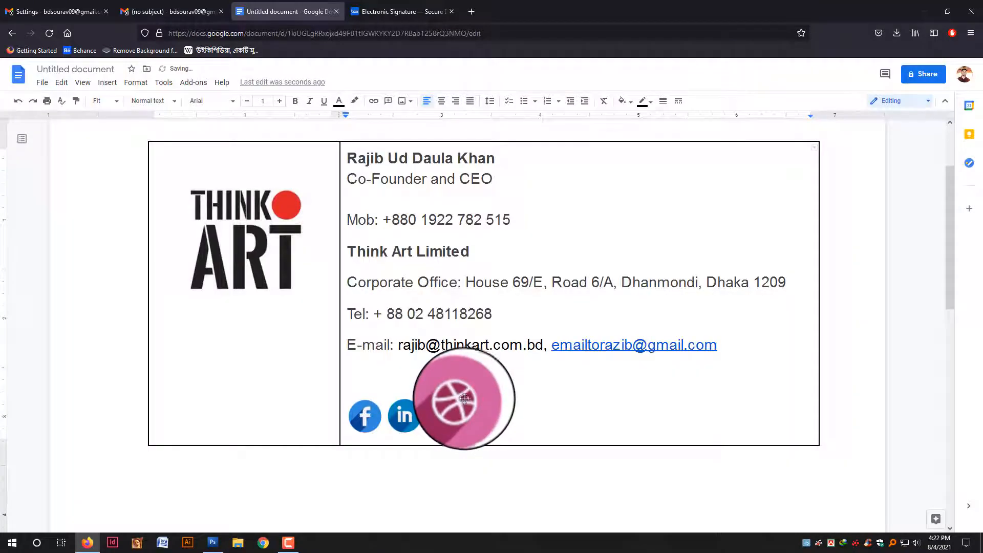
click(461, 397)
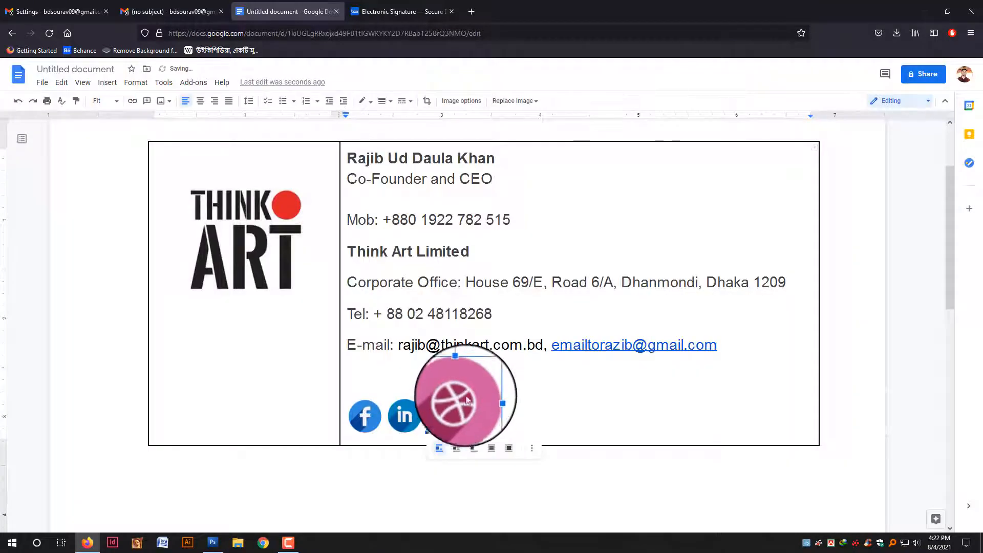
drag(491, 368, 449, 400)
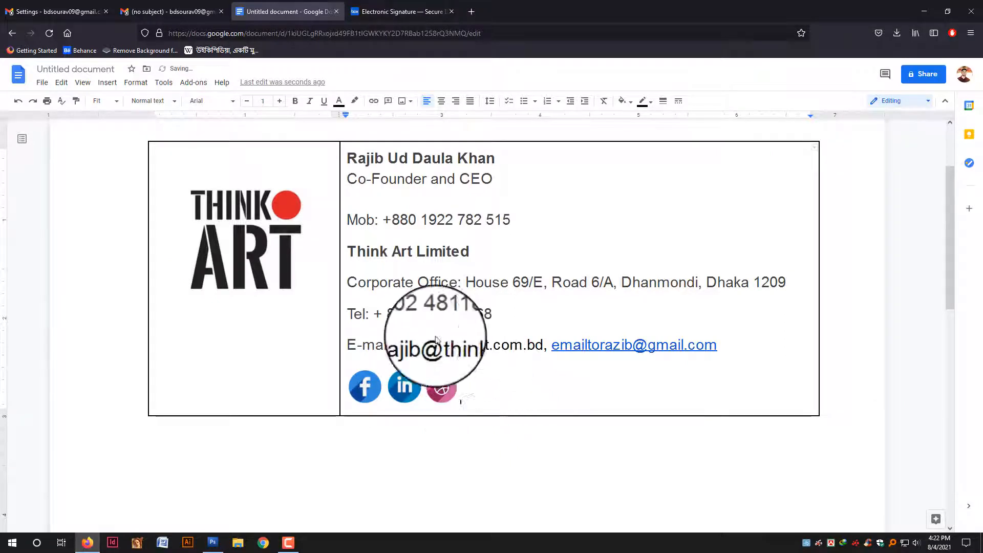
Insert the Pinterest icon from the Social Icon Pack album after the Dribbble icon and shrink it to the size of the others.
click(108, 83)
mouse_move(123, 102)
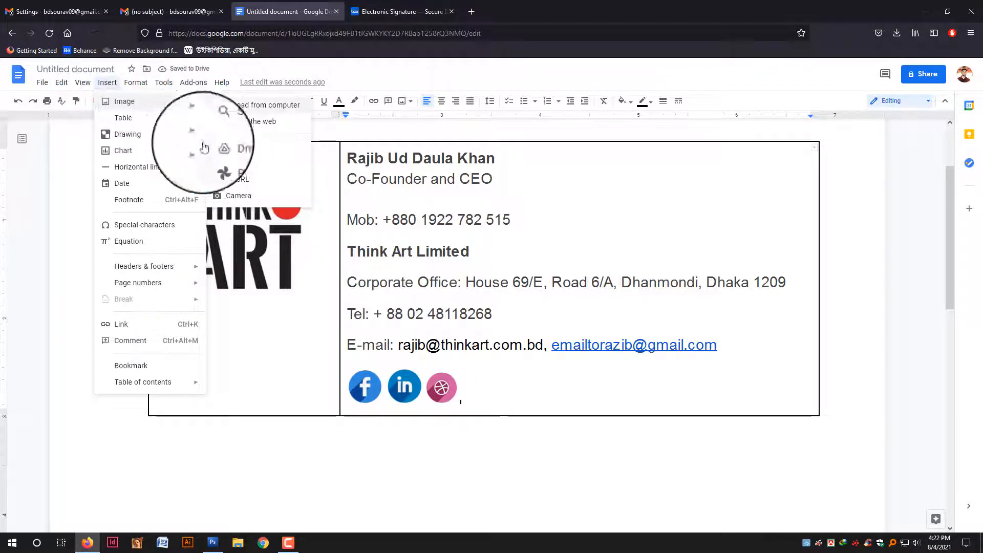
click(221, 160)
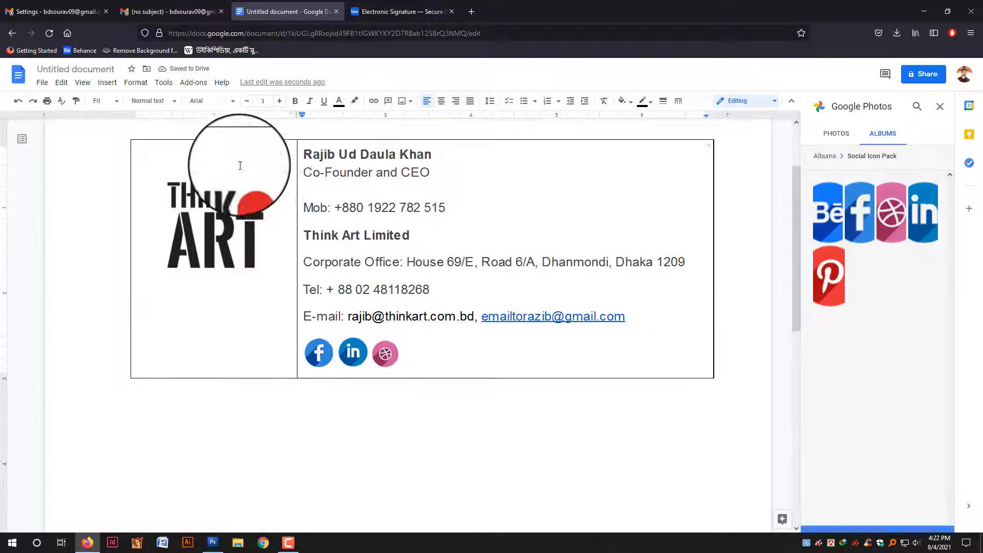
click(817, 277)
click(491, 395)
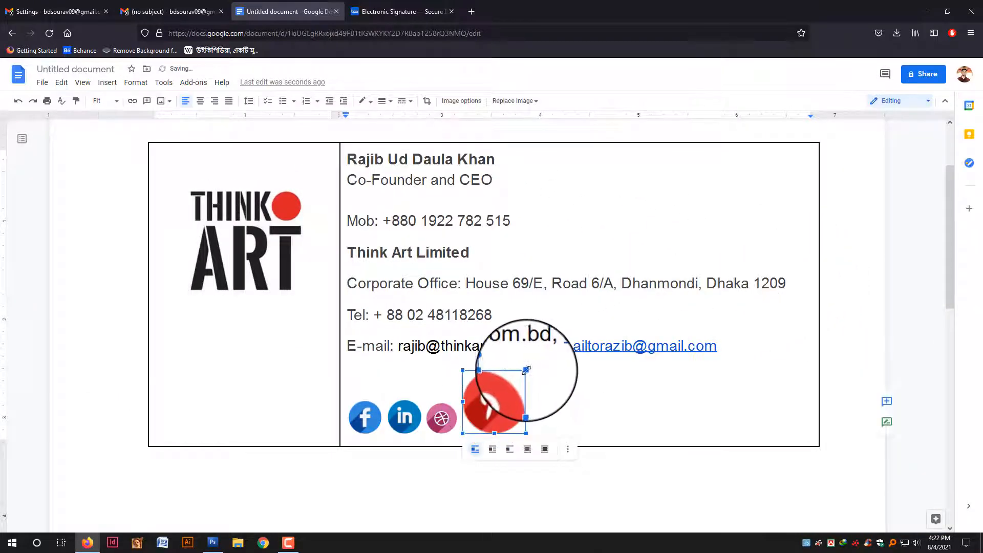
drag(506, 387, 494, 417)
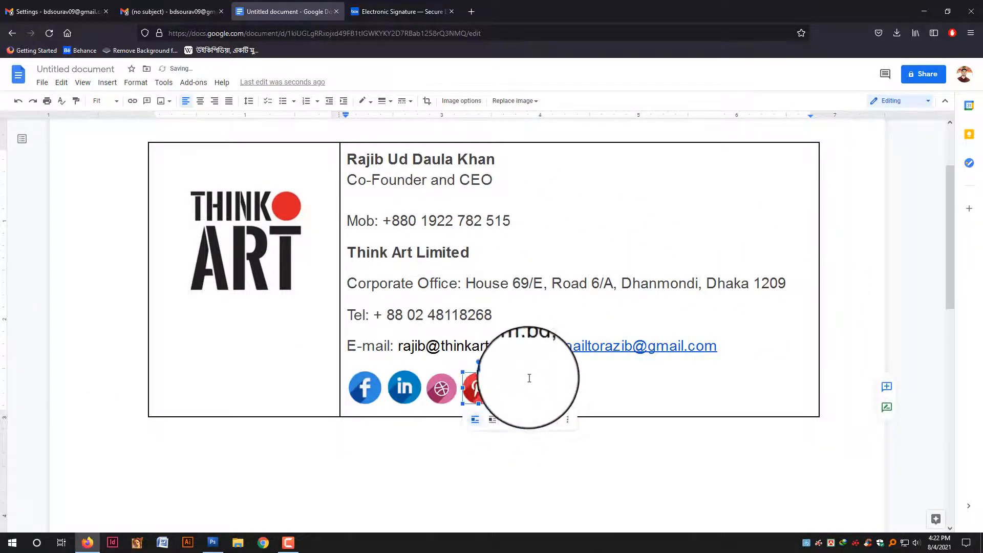
Enlarge the Dribbble icon slightly to match the size of the neighbouring social icons.
click(440, 391)
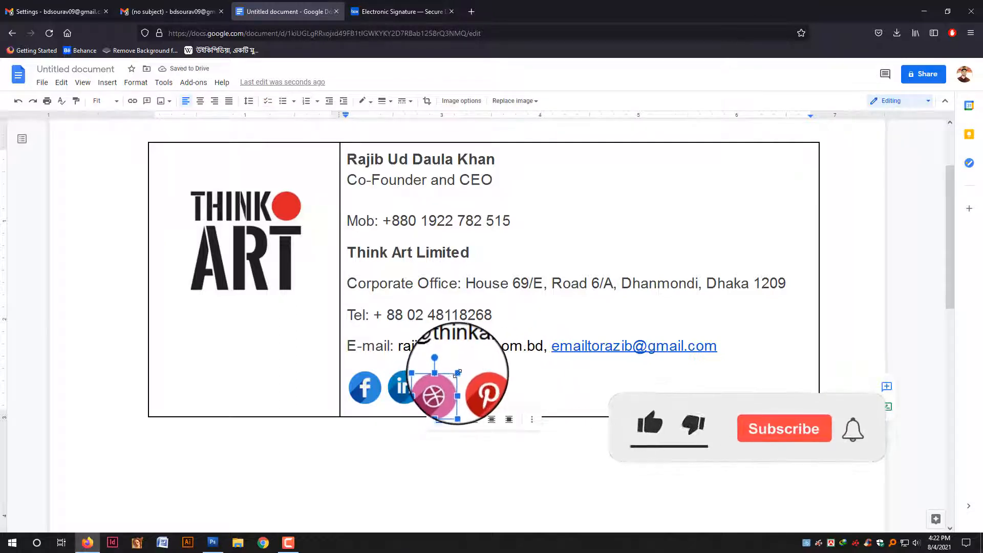
click(484, 391)
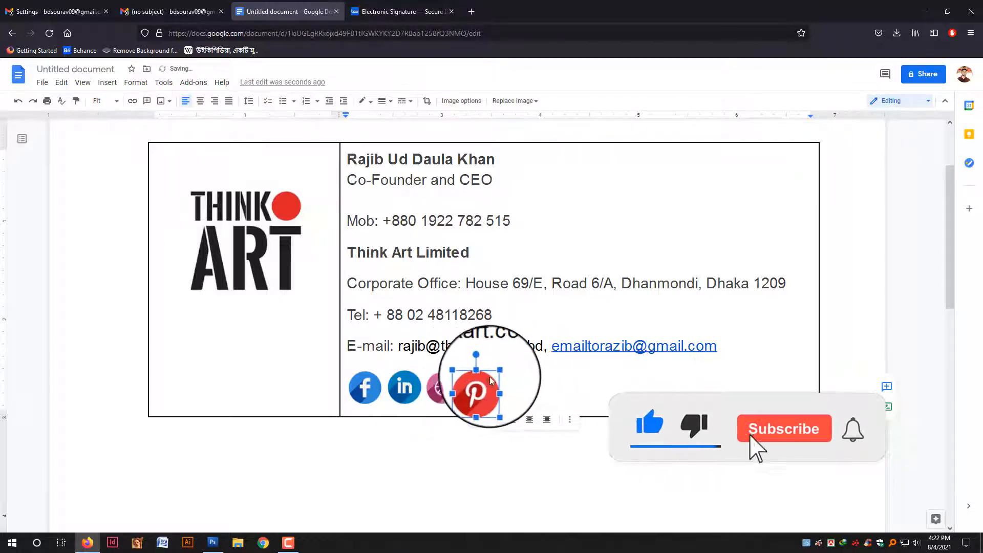
click(442, 391)
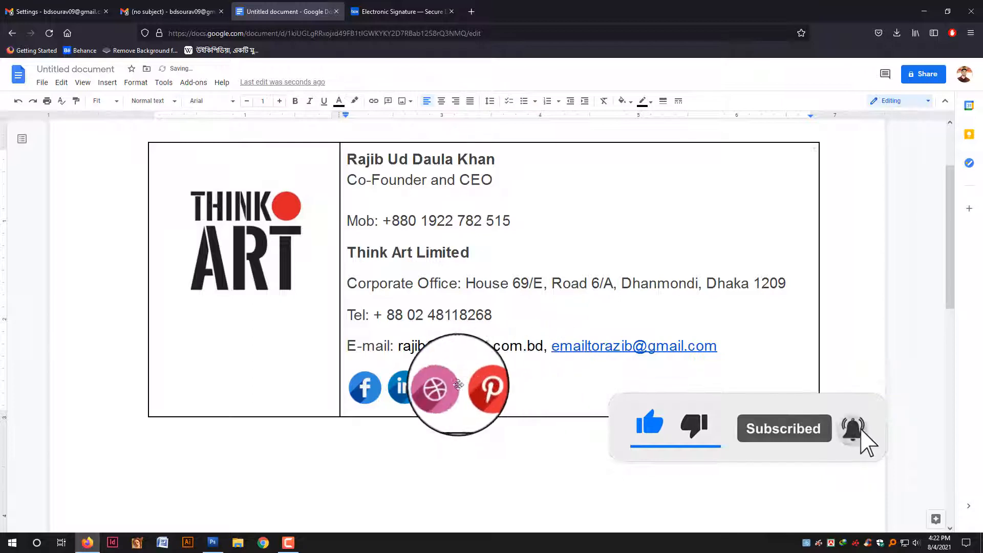
drag(461, 370, 462, 370)
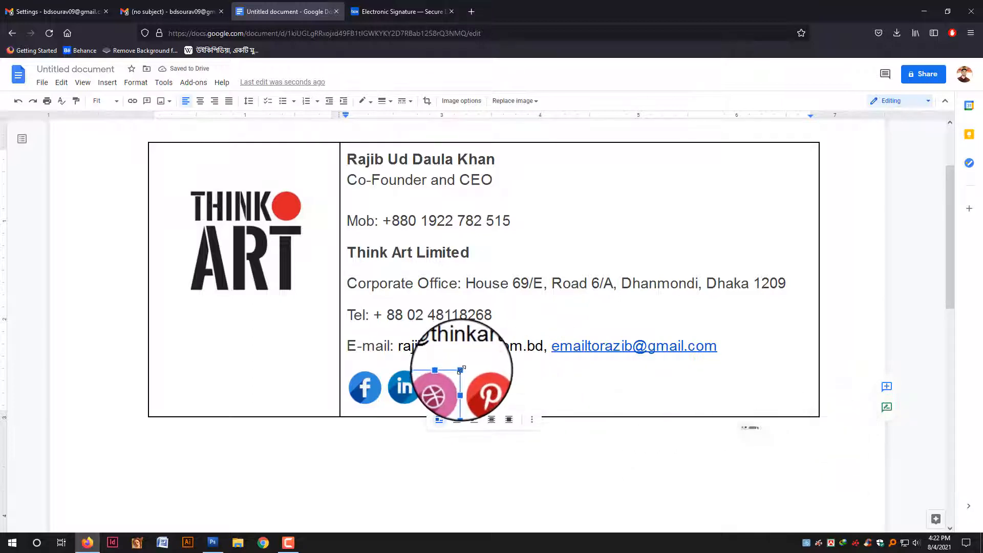
click(570, 385)
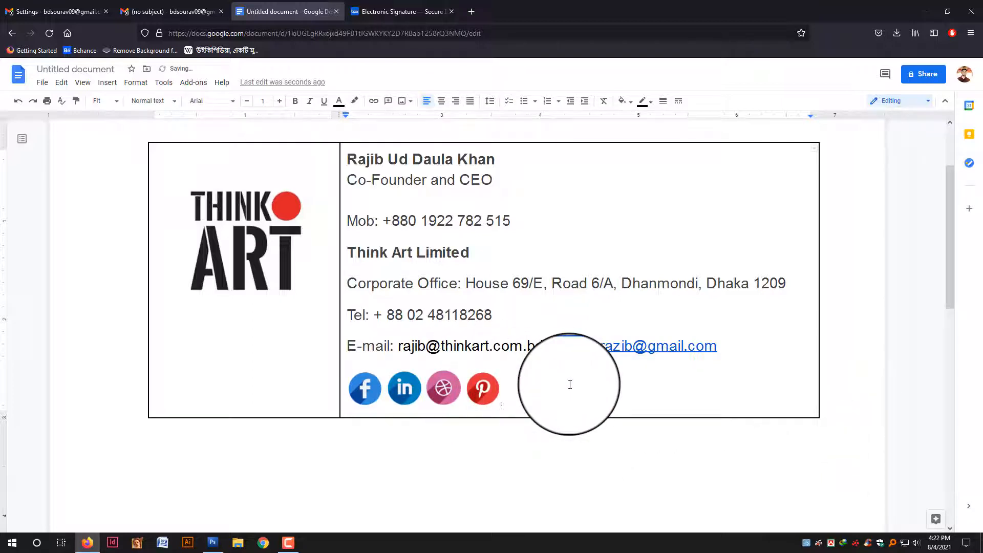
Even out the spacing between the four social icons in the row below the e-mail line.
click(399, 360)
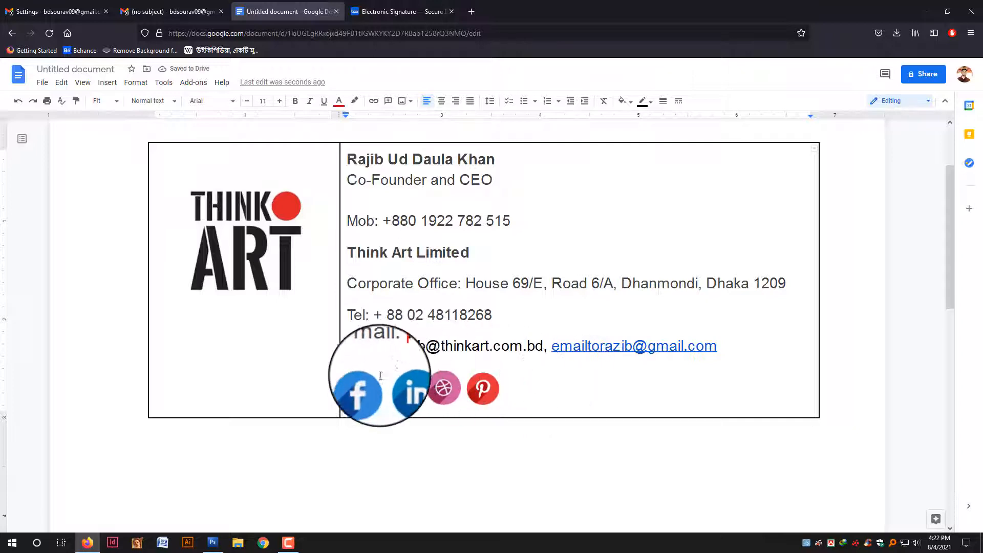
click(371, 383)
click(380, 359)
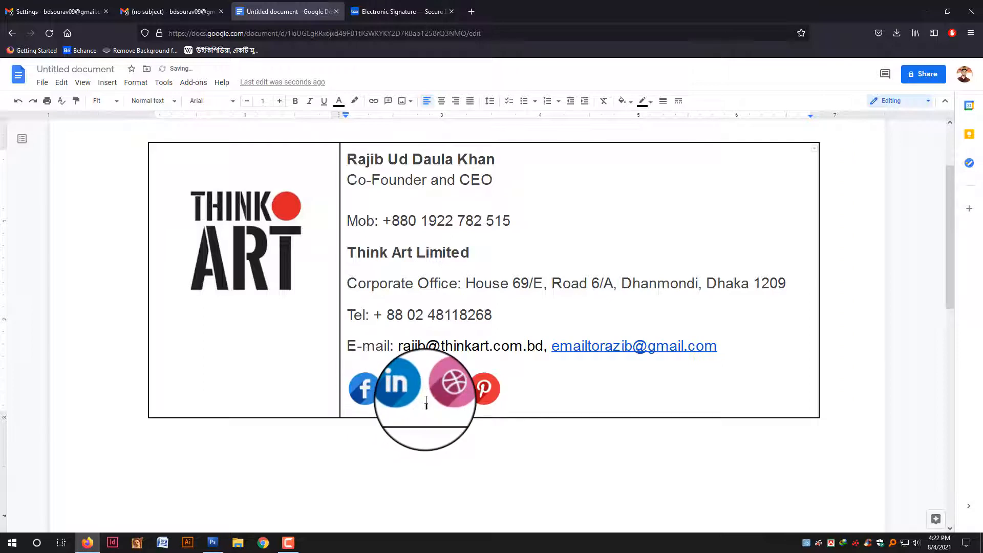
click(463, 394)
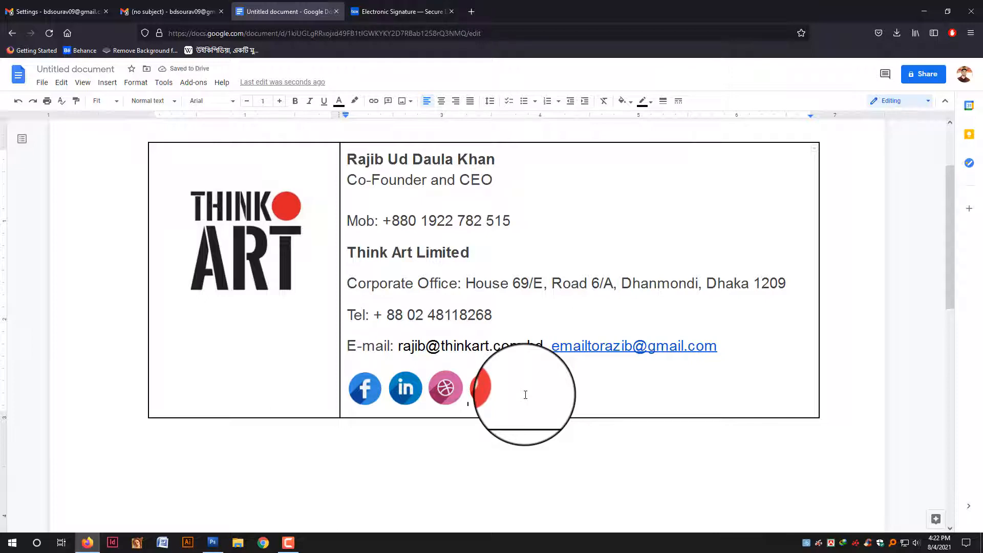
Open the link entry for the Facebook icon.
scroll(377, 259, down, 3)
click(372, 254)
right_click(371, 254)
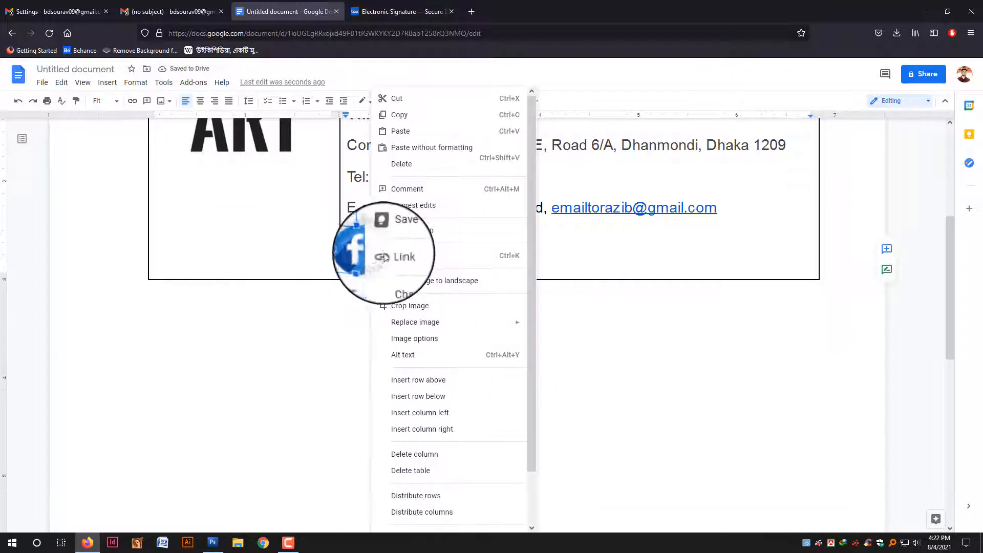
click(385, 257)
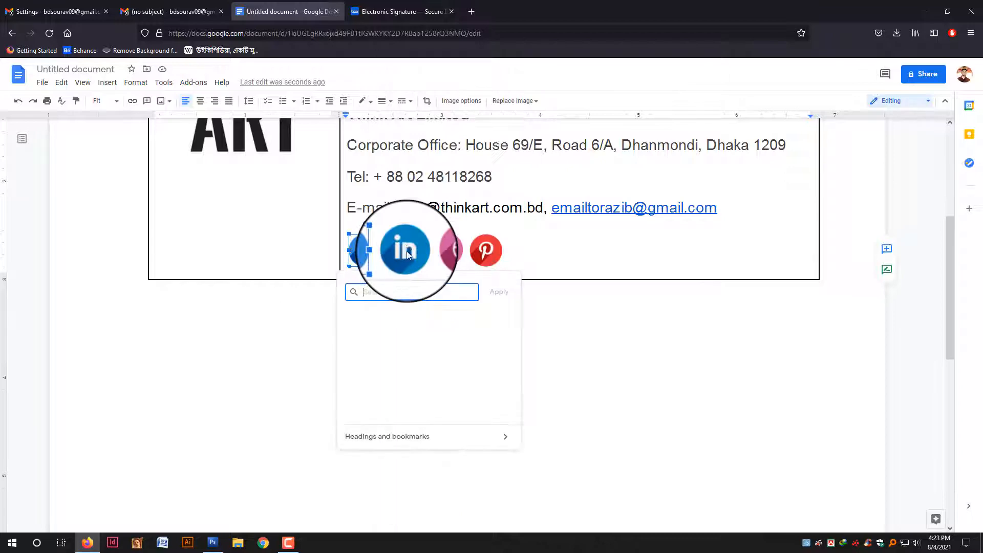
click(395, 15)
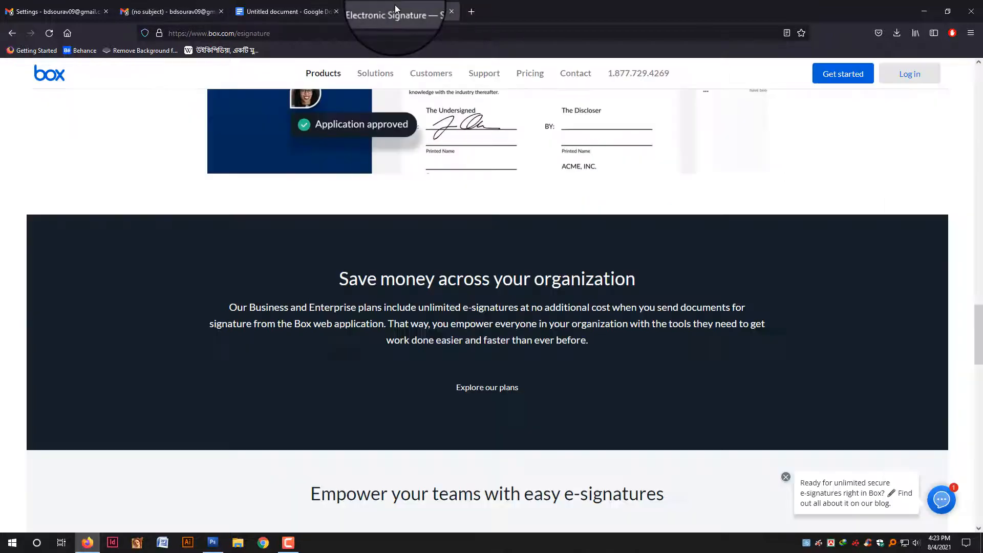
click(337, 30)
text(fa)
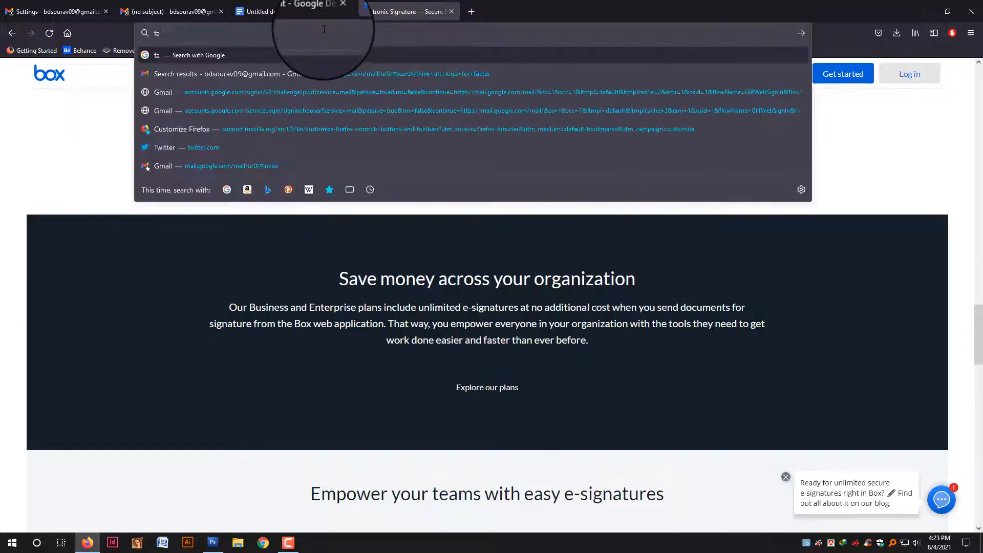
Close the Box page and open the signature owner's Facebook profile in a new browser tab.
click(451, 12)
click(346, 12)
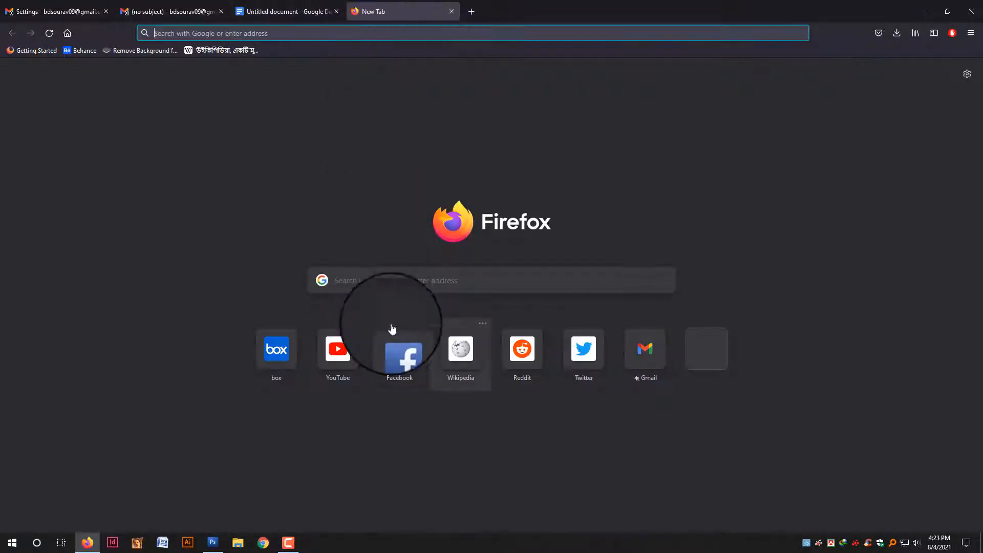
click(399, 353)
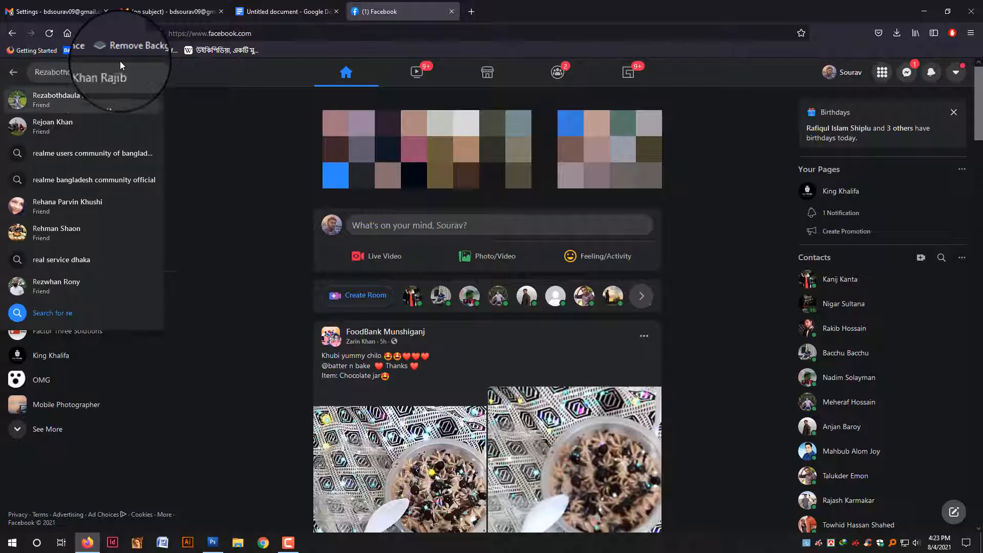
key(Return)
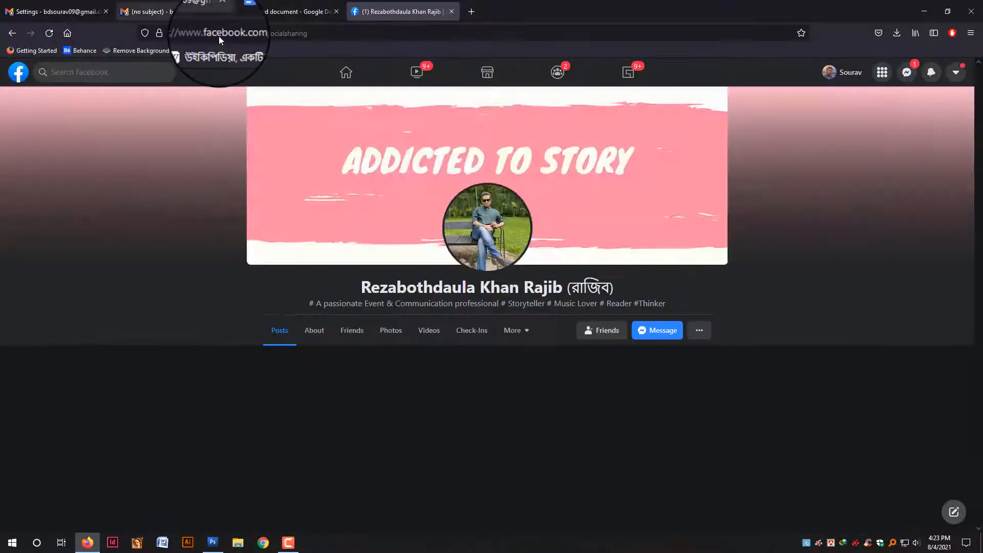
Copy the web address of the opened Facebook profile.
click(219, 34)
key(ctrl+c)
right_click(220, 35)
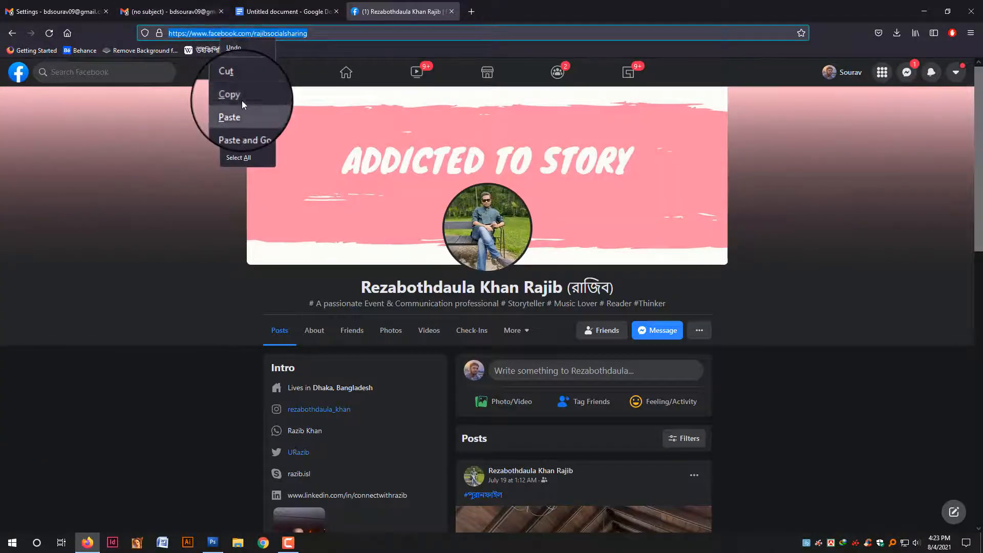
click(242, 100)
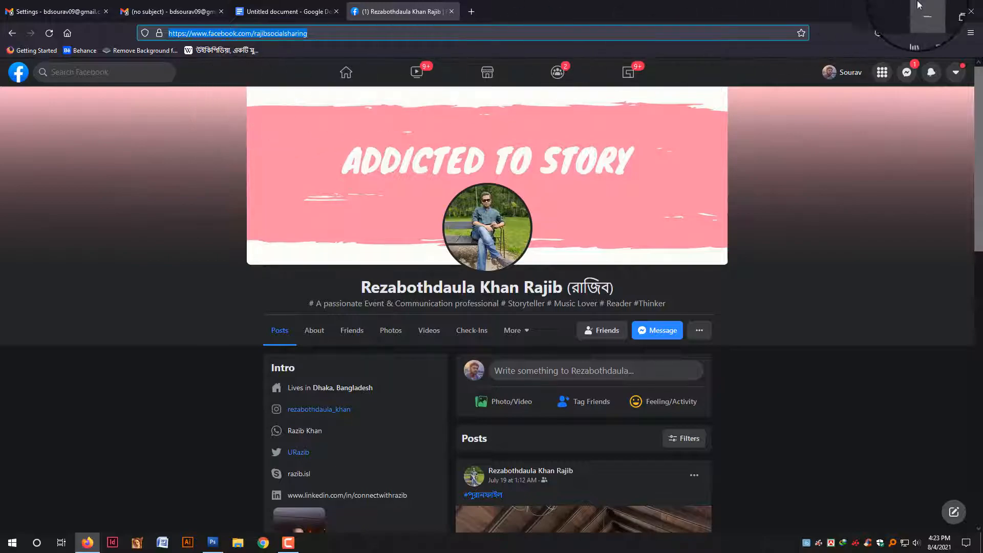
Return to the signature document, apply the copied Facebook profile address as the Facebook icon's link, and check that link.
click(919, 5)
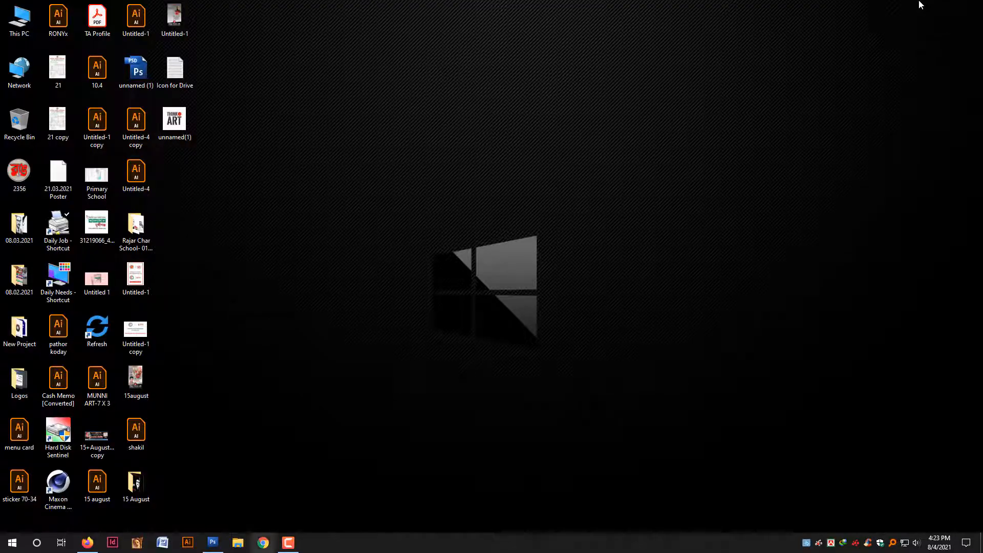
click(91, 546)
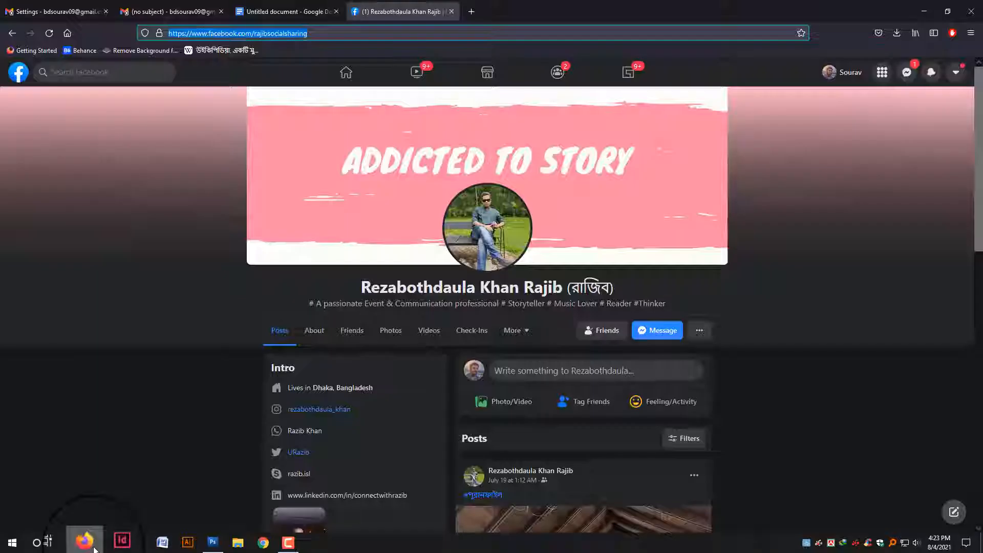
click(275, 11)
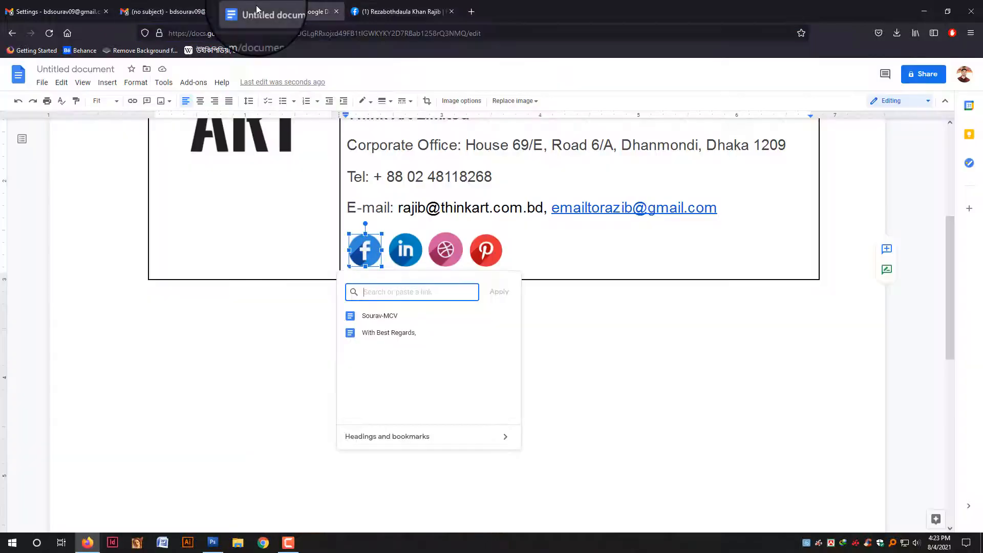
right_click(402, 290)
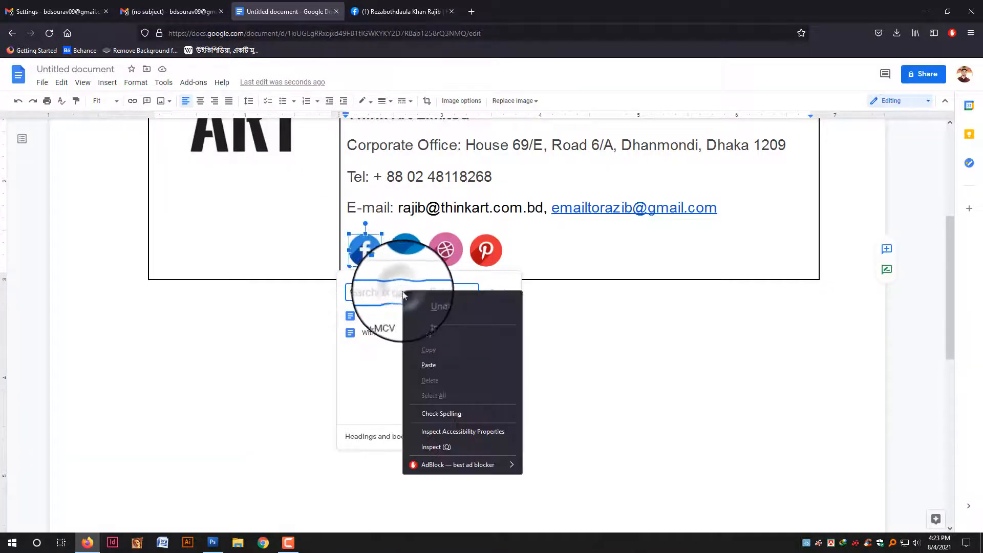
click(439, 362)
click(505, 279)
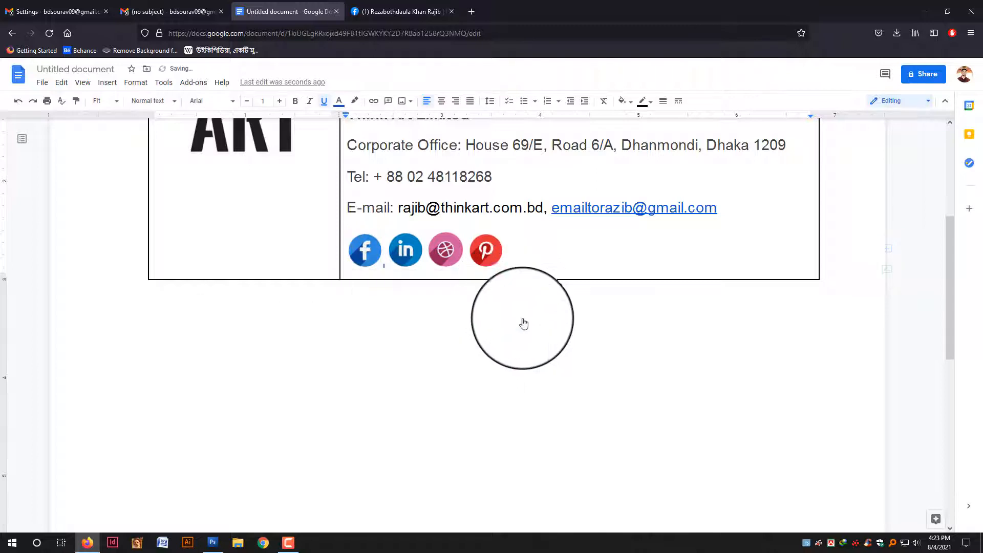
click(367, 249)
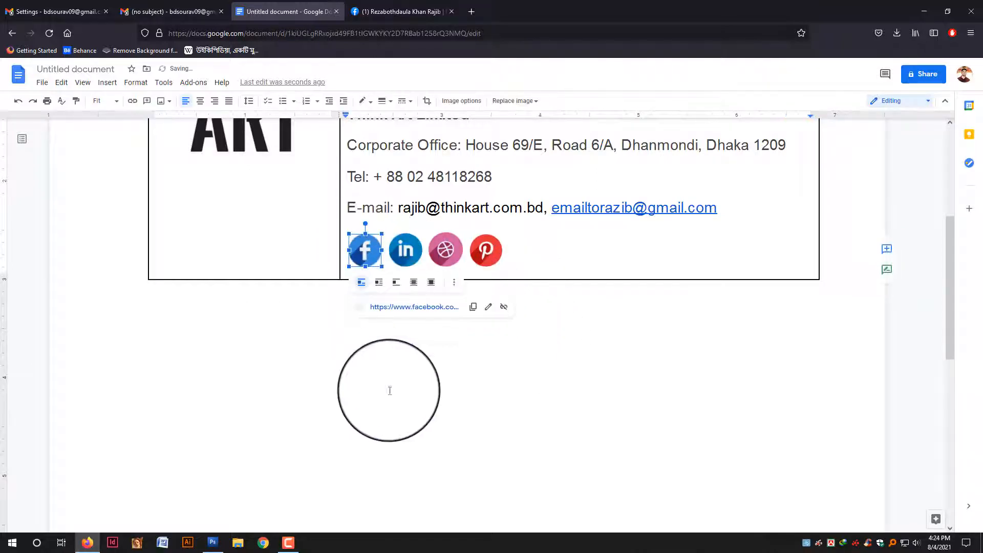
click(392, 372)
Select the LinkedIn icon in the signature and switch to the open Facebook profile page.
click(405, 249)
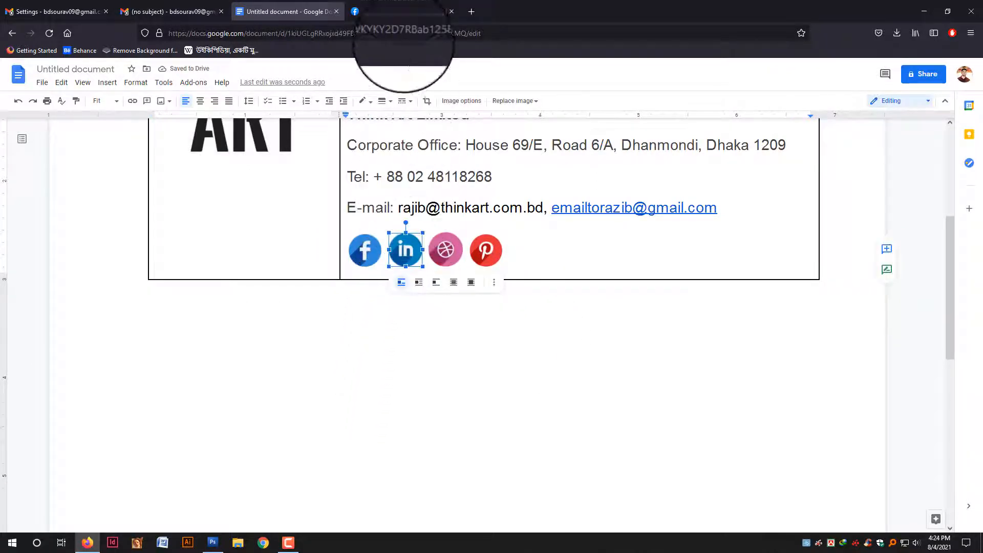
click(403, 6)
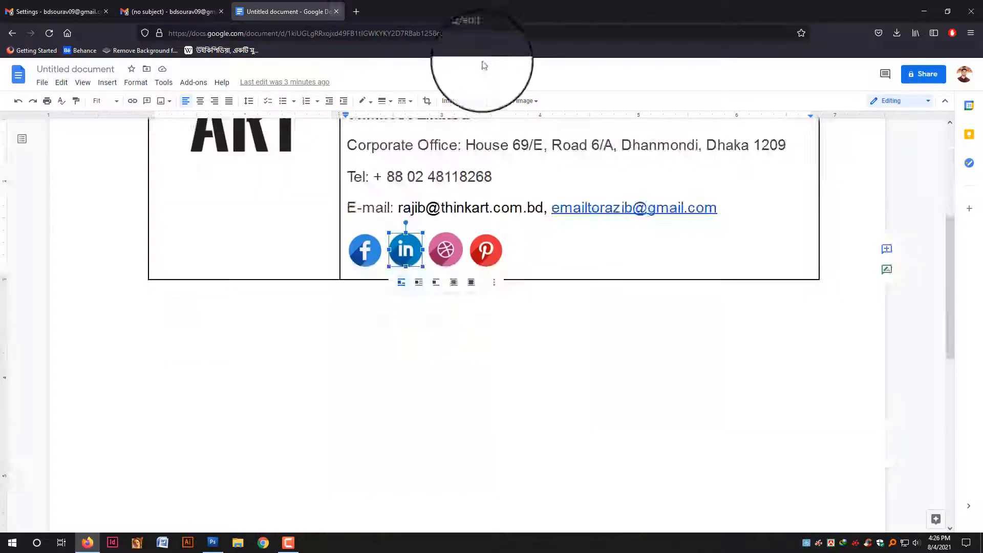
Remove the blank gap between the job title line and the mobile number line.
scroll(501, 231, up, 4)
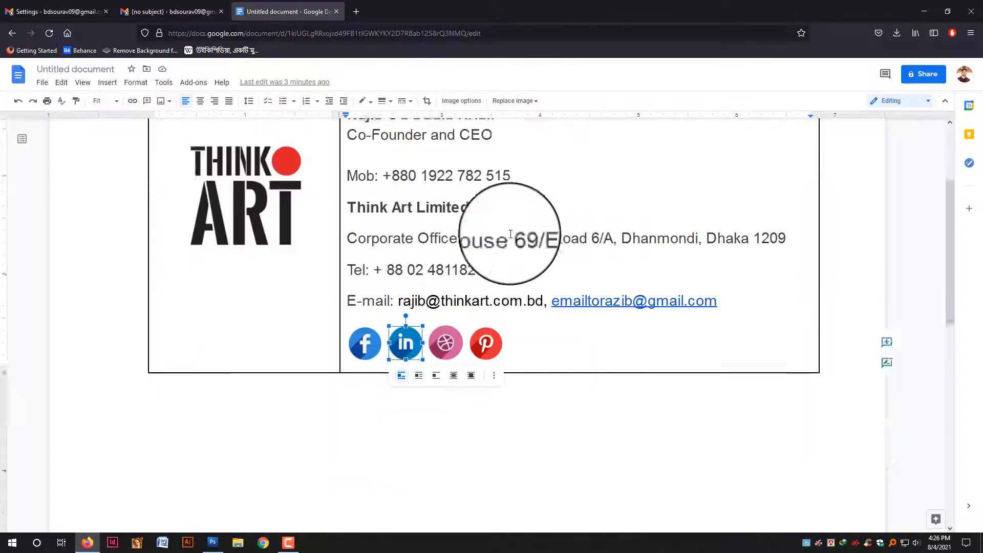
click(414, 239)
key(BackSpace)
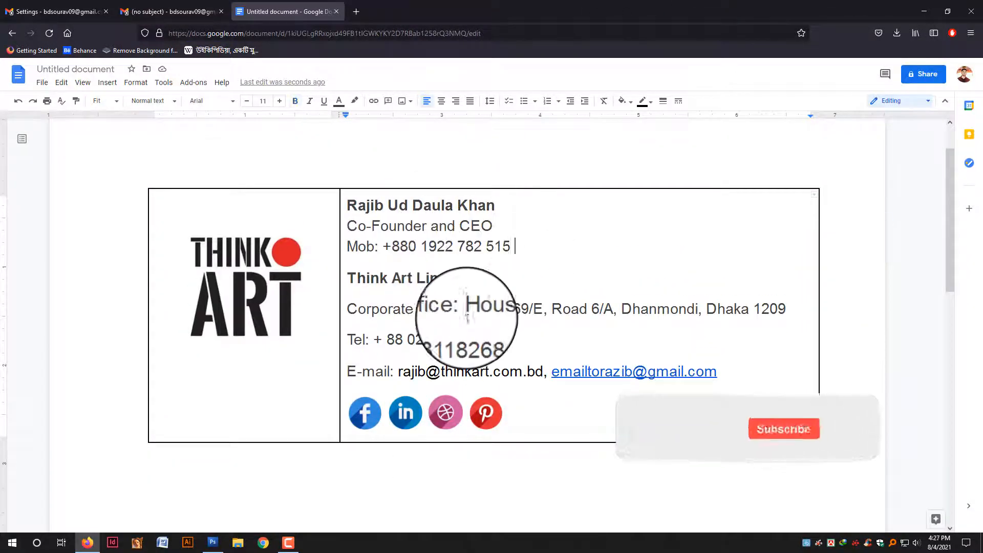
Select the whole signature table and hide all of its cell borders.
click(331, 241)
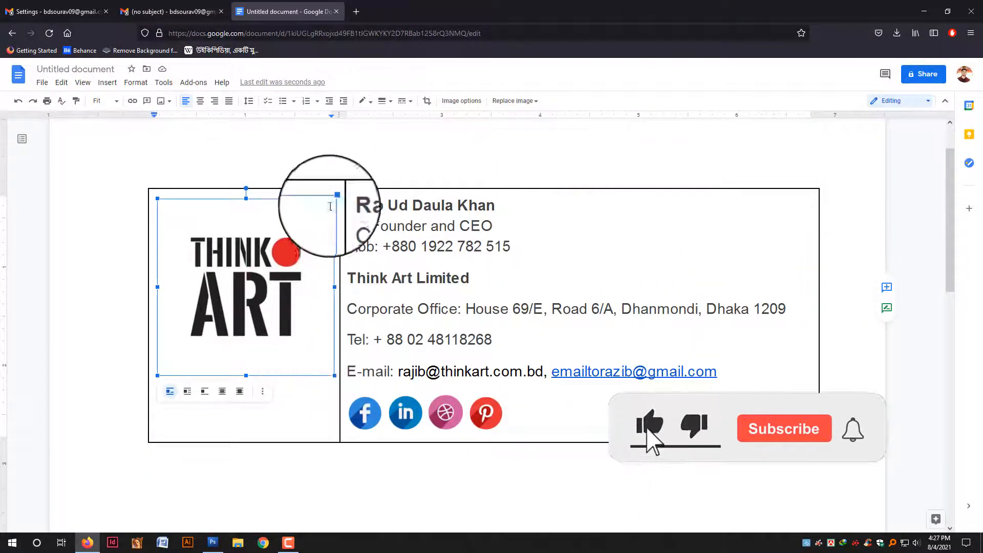
key(ctrl+a)
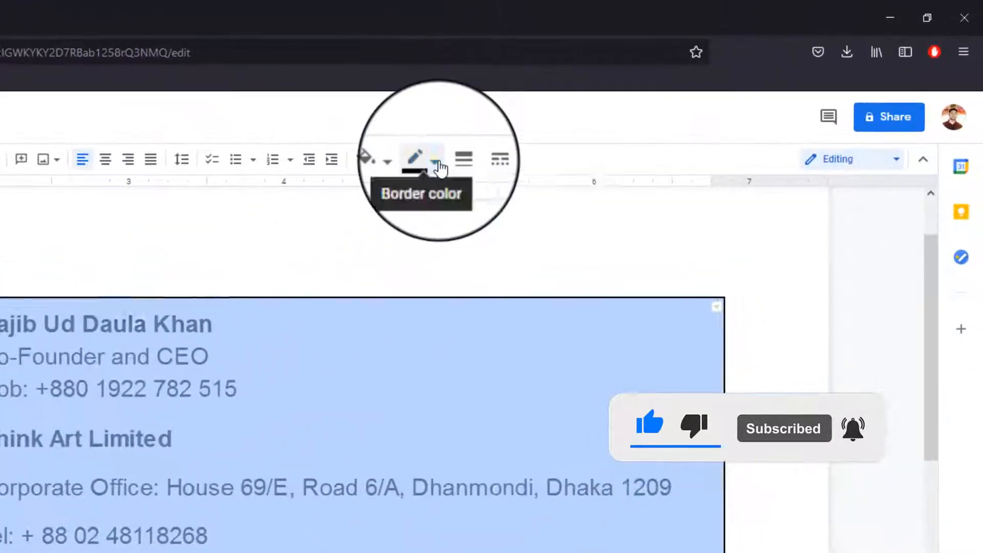
click(636, 102)
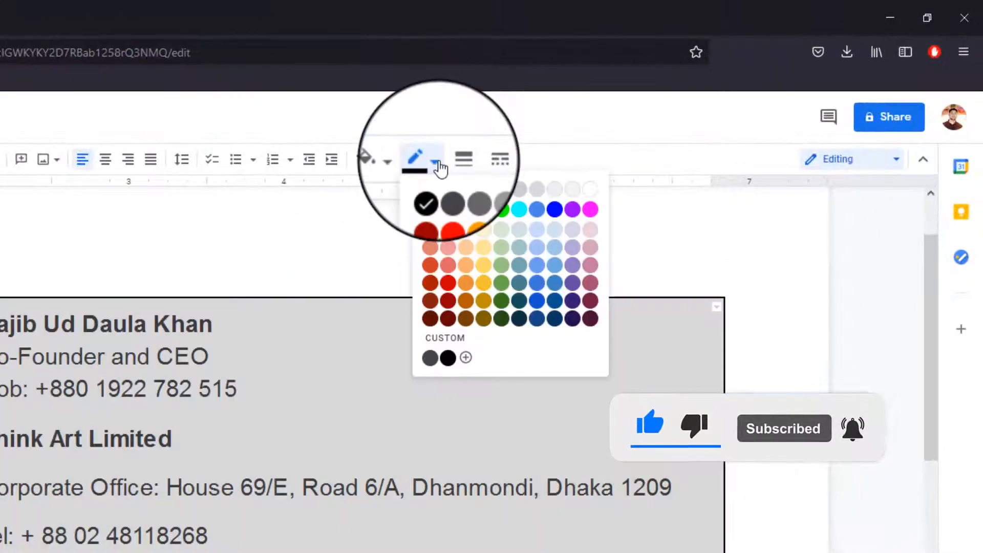
click(637, 102)
click(453, 162)
click(484, 192)
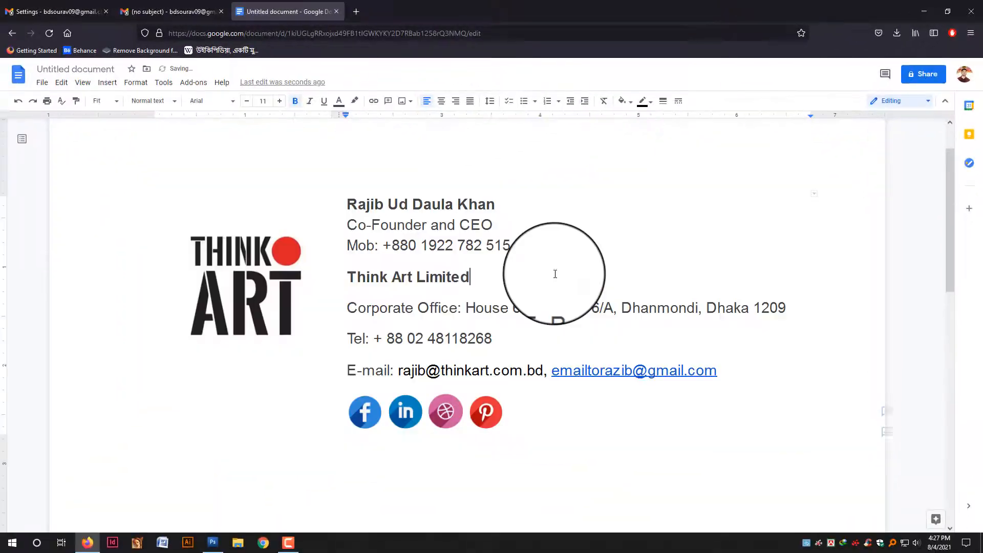
Copy the entire borderless signature table.
key(ctrl+a)
right_click(432, 209)
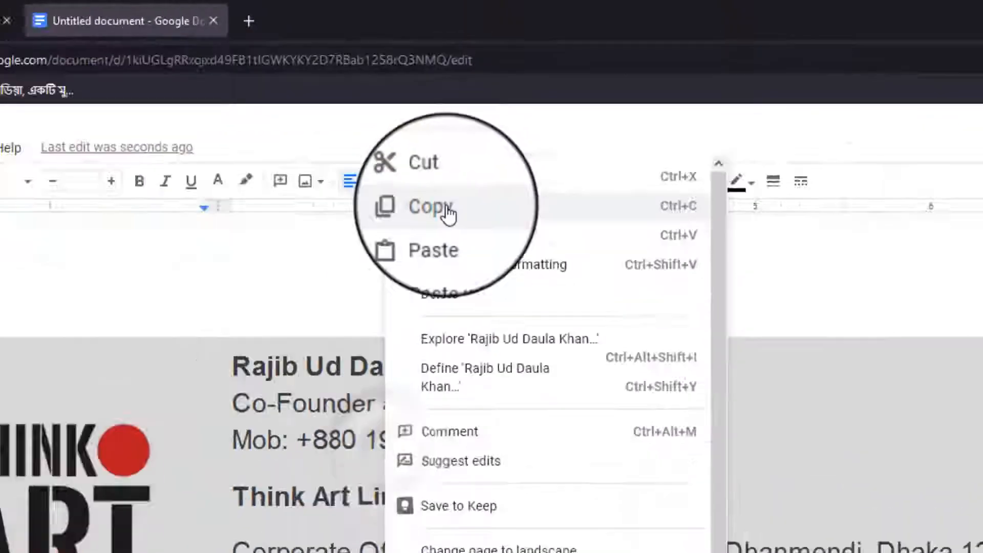
click(429, 207)
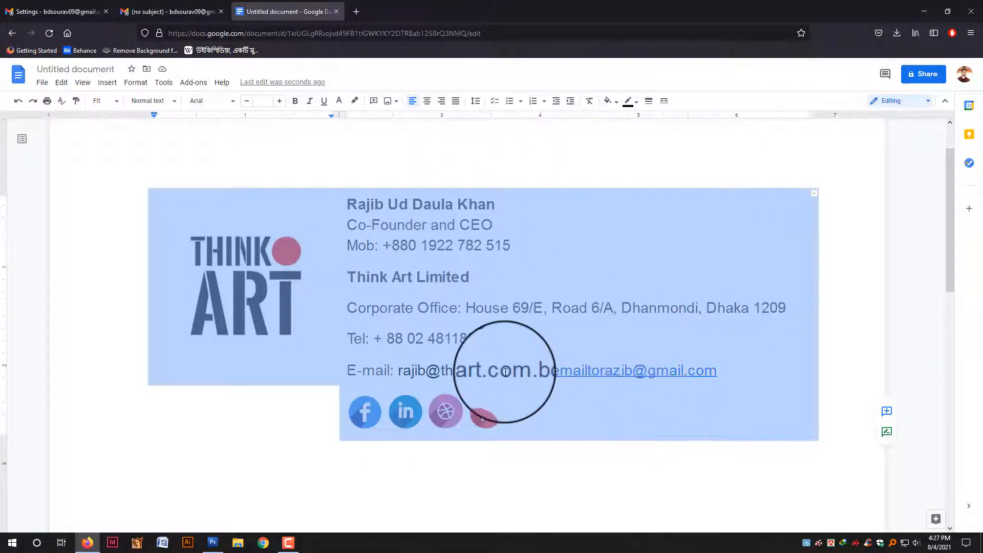
Turn the first e-mail address into a link and copy the updated signature table with logo and social icons.
click(547, 373)
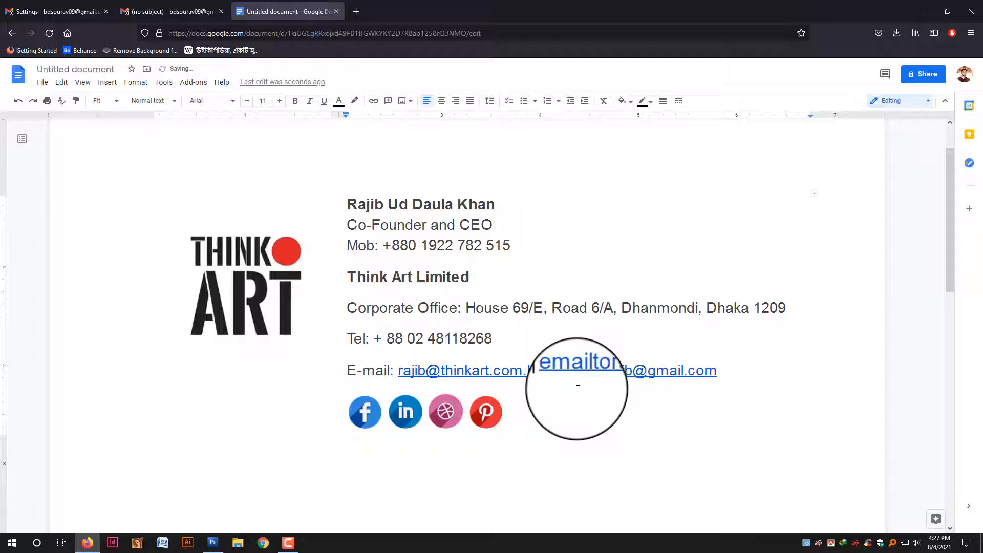
drag(556, 414, 185, 209)
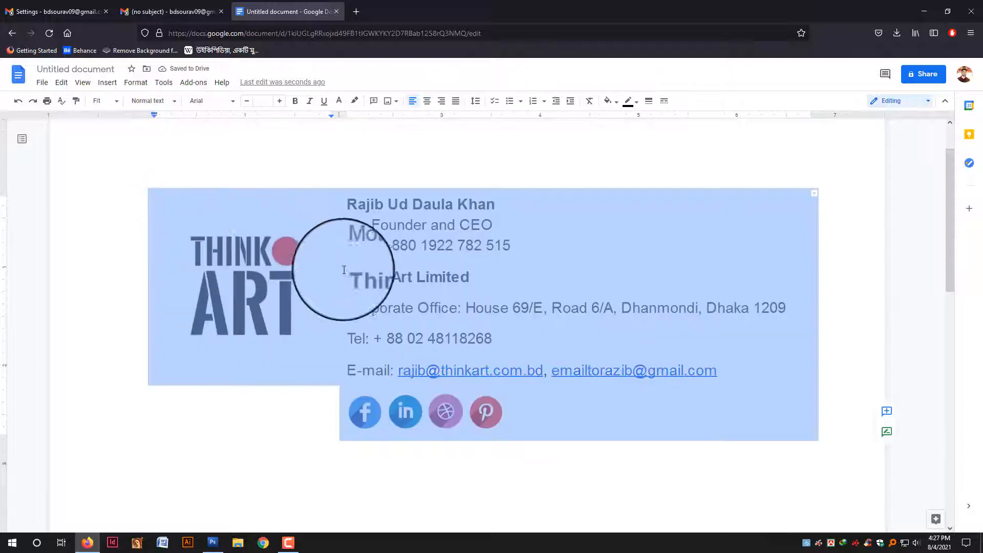
right_click(352, 240)
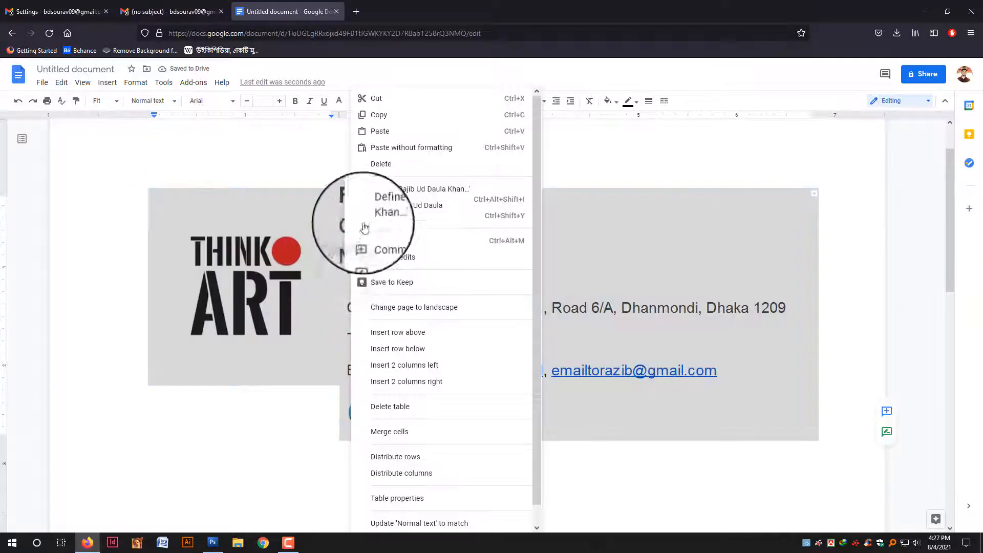
click(390, 116)
Switch to the Gmail settings and paste the copied signature table into the Temp signature, comparing it with My signature.
click(163, 12)
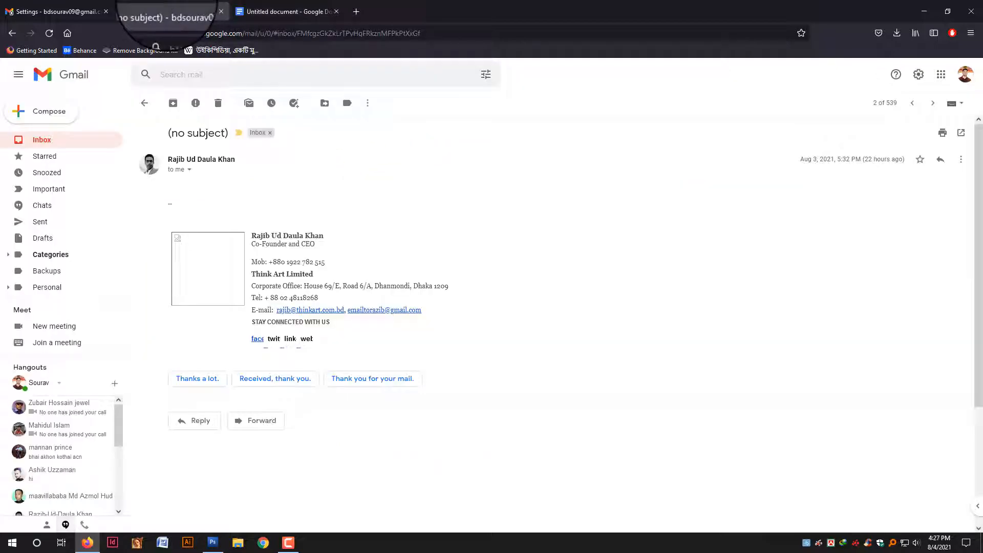
click(45, 13)
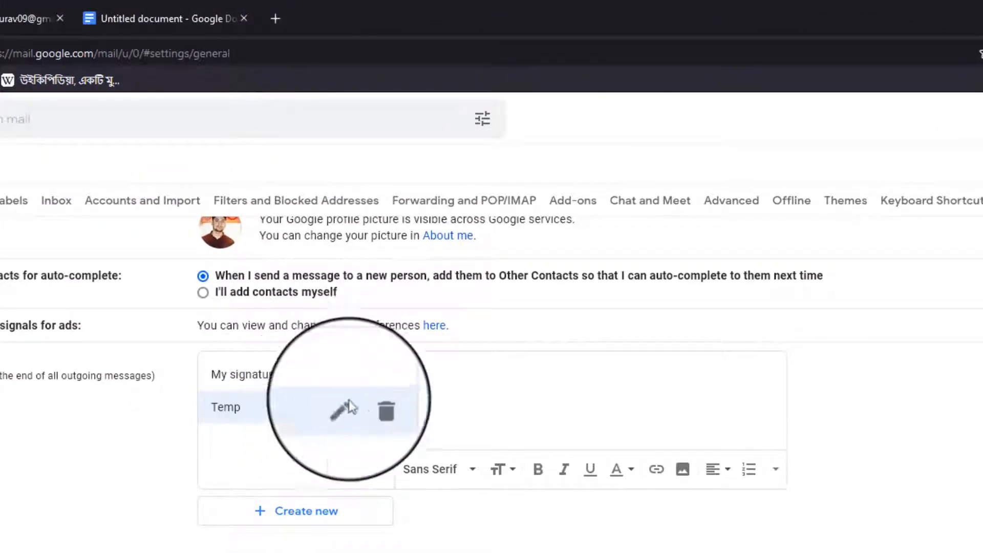
right_click(414, 356)
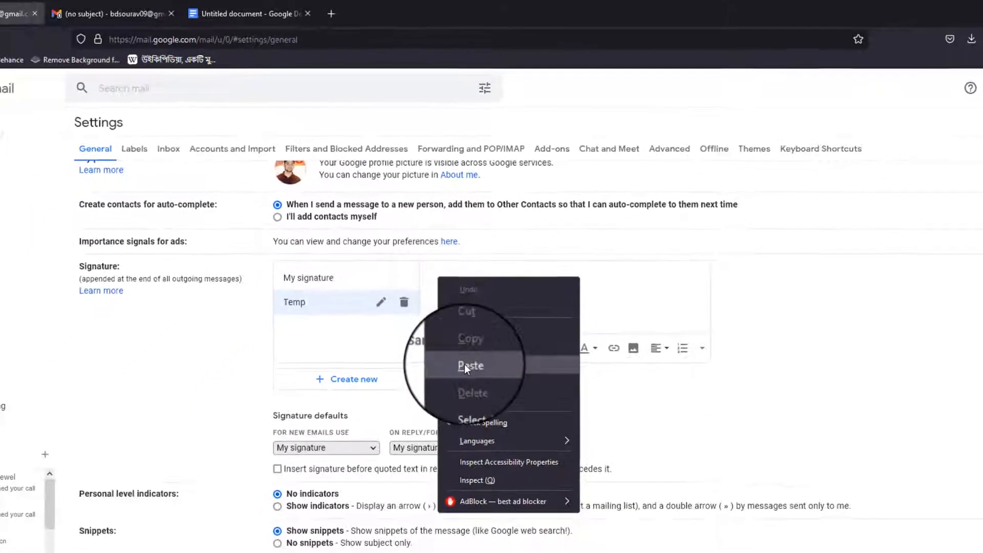
click(464, 365)
scroll(560, 327, up, 3)
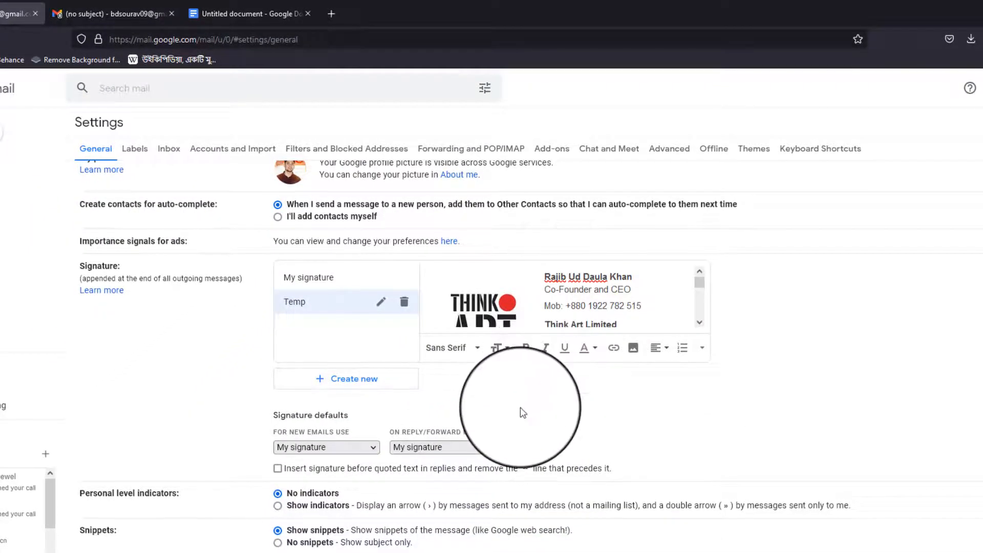
scroll(520, 410, down, 5)
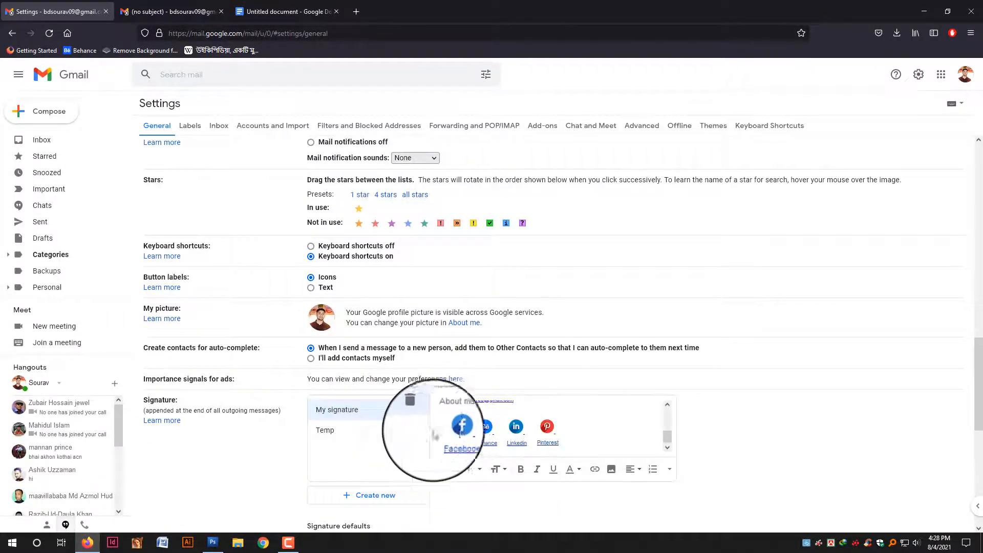
click(350, 438)
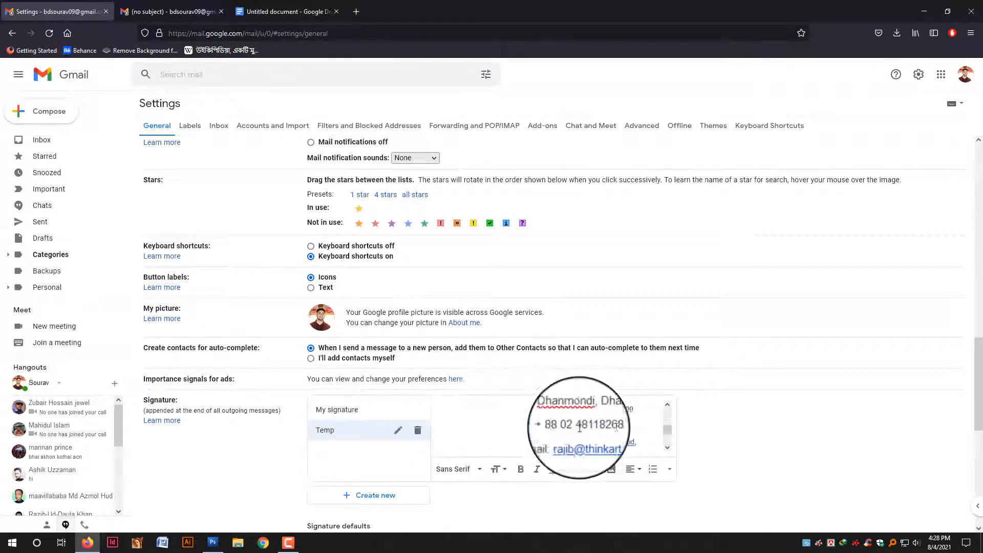
Set the signature defaults to Temp for both new emails and replies or forwards.
scroll(753, 430, down, 2)
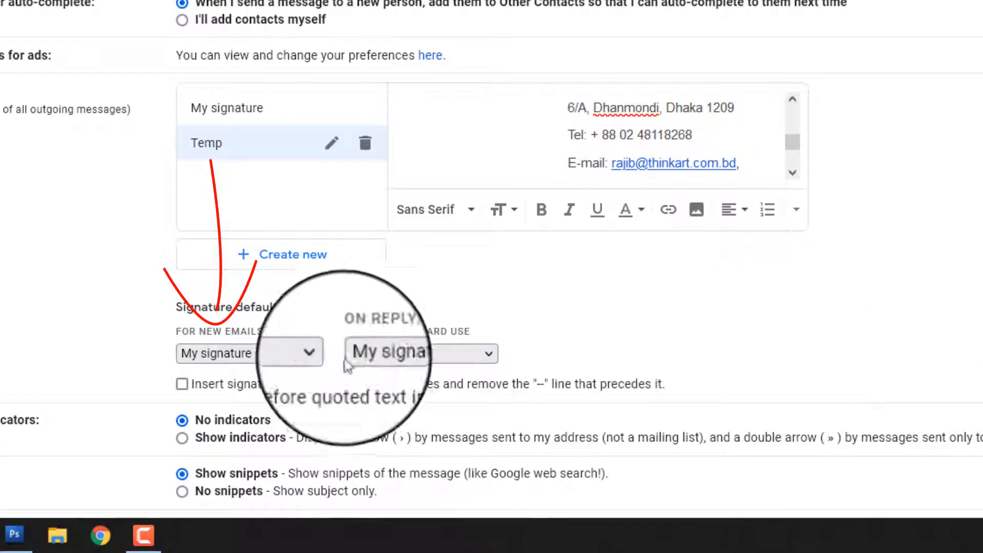
click(270, 354)
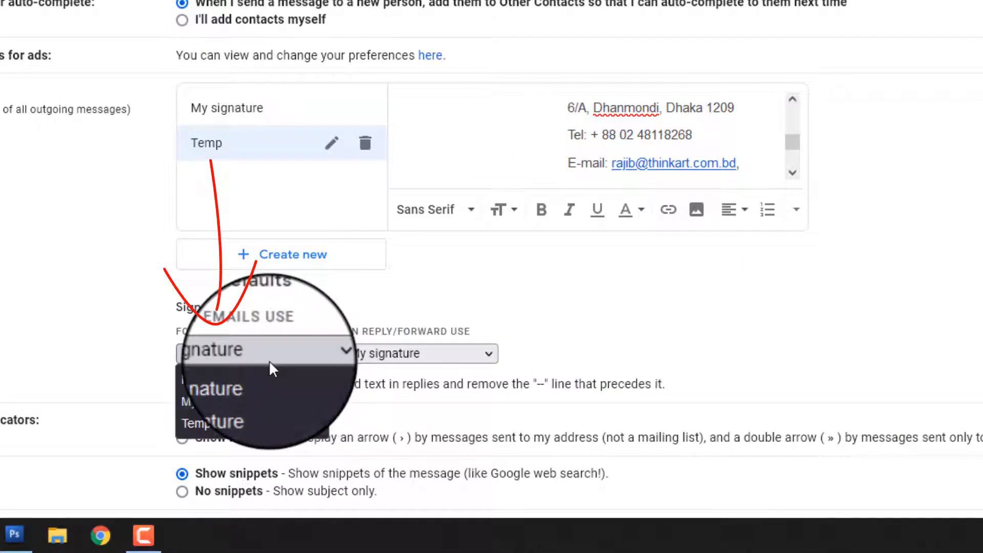
click(215, 417)
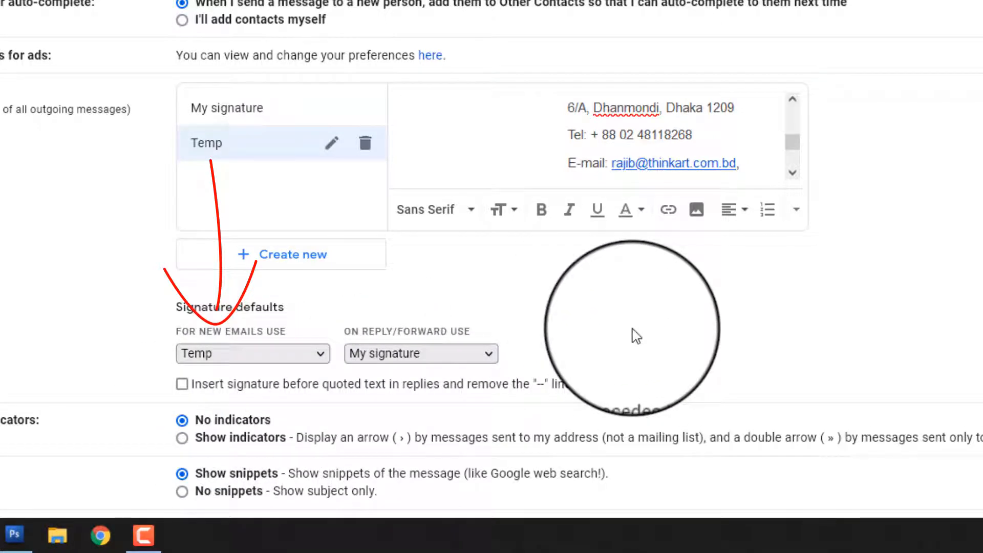
click(219, 347)
click(219, 346)
click(219, 346)
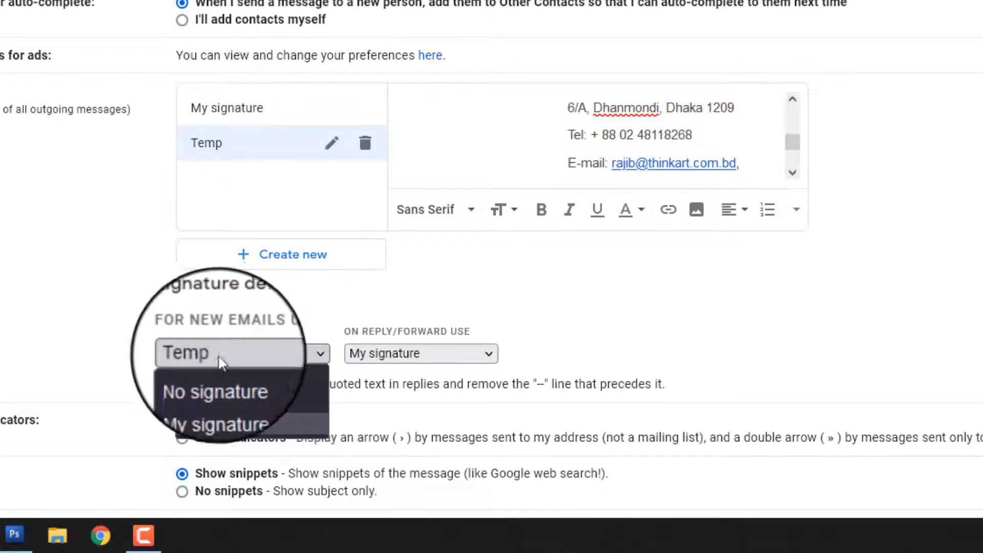
click(210, 420)
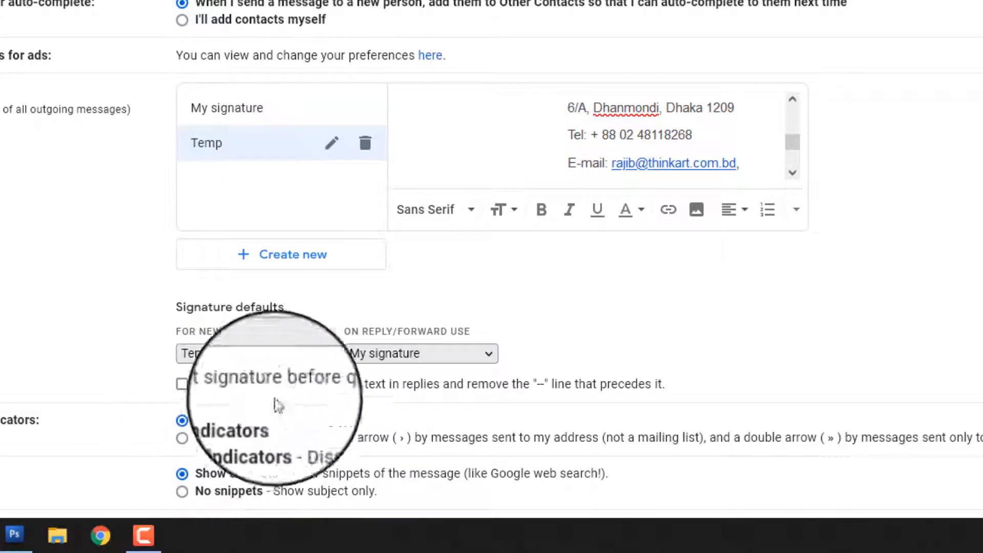
click(410, 352)
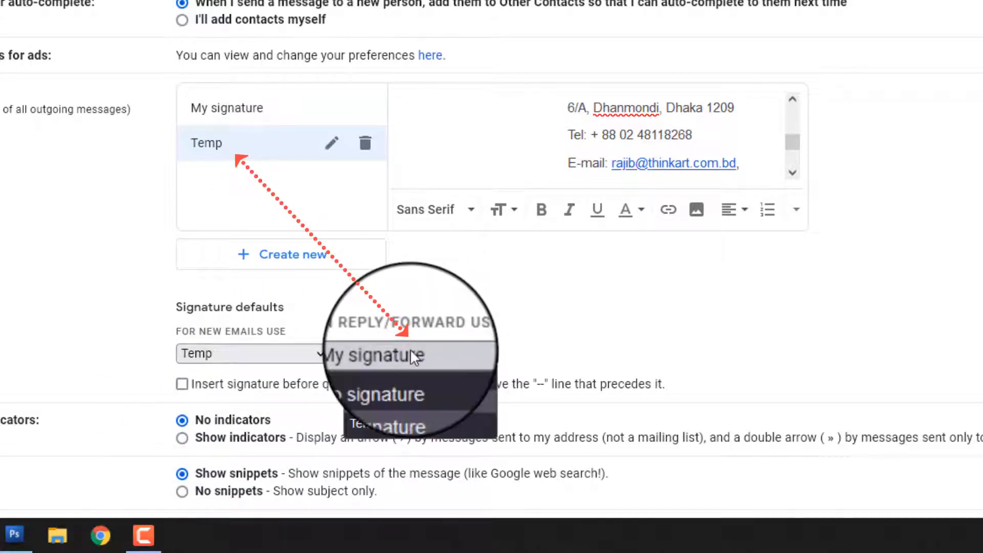
click(385, 423)
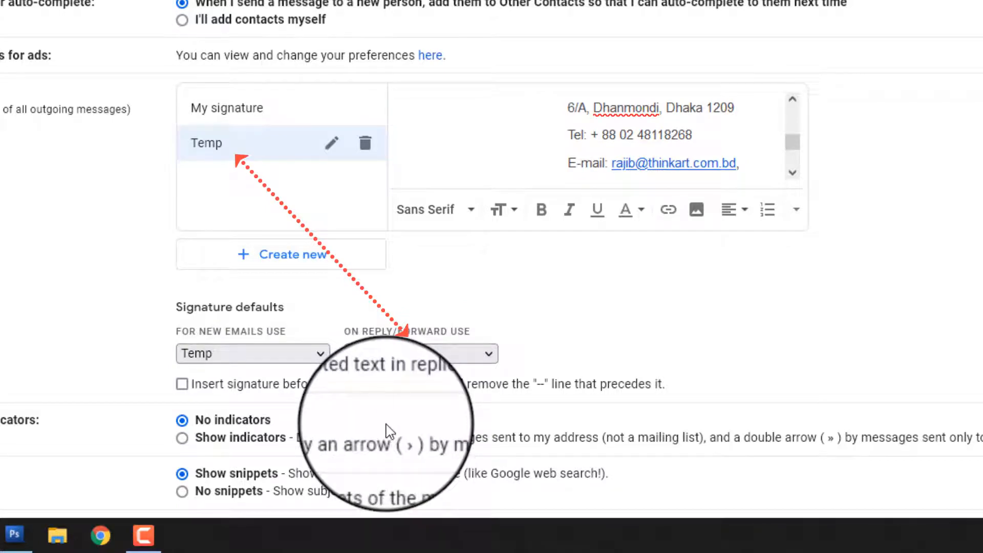
Paste the signature table below the dashed divider line in the Temp signature.
scroll(388, 431, down, 8)
click(562, 452)
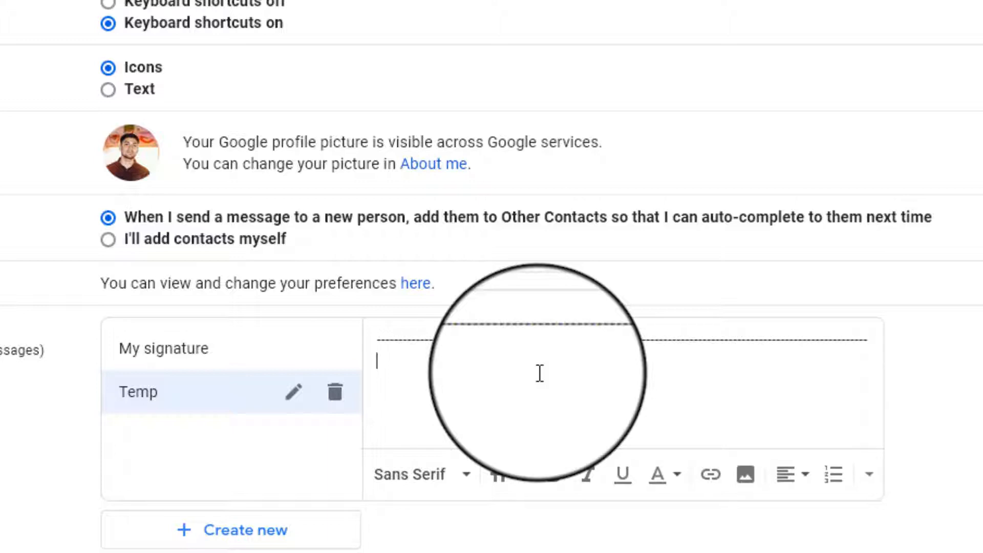
key(ctrl+v)
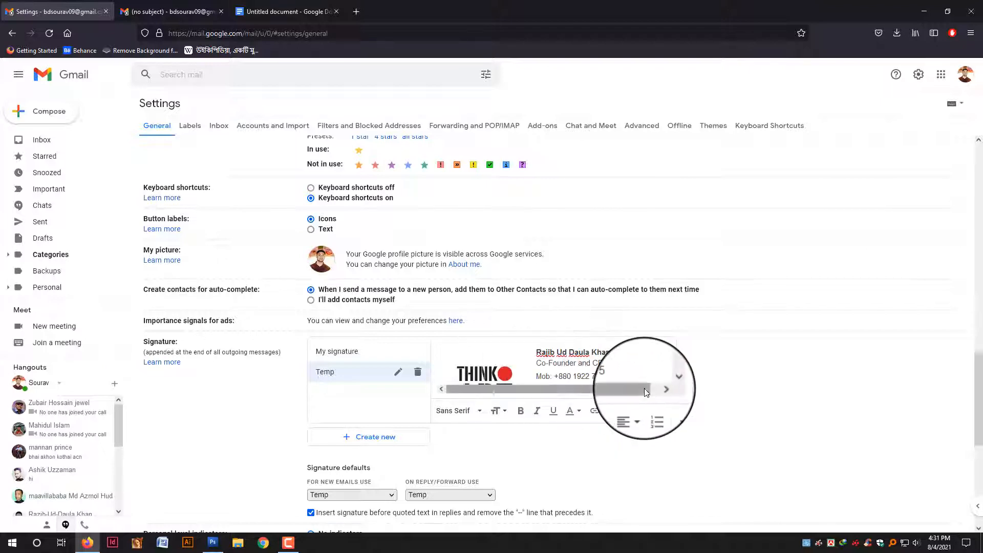
scroll(645, 389, down, 2)
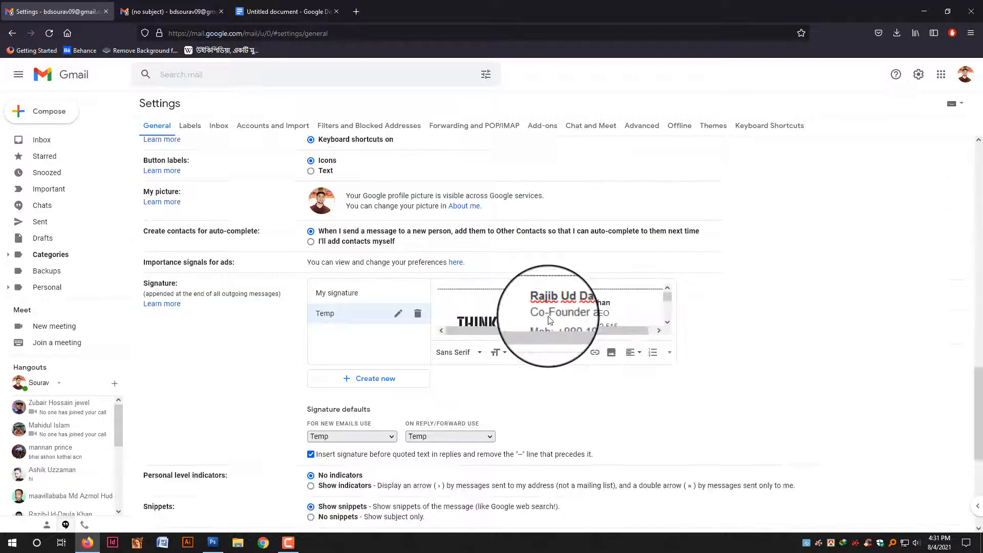
Examine the pasted Temp signature from the contact name down to the company name and corporate office address.
scroll(542, 312, down, 2)
mouse_move(542, 313)
mouse_down()
mouse_move(530, 279)
mouse_move(537, 304)
mouse_up()
scroll(622, 319, down, 2)
scroll(625, 320, up, 3)
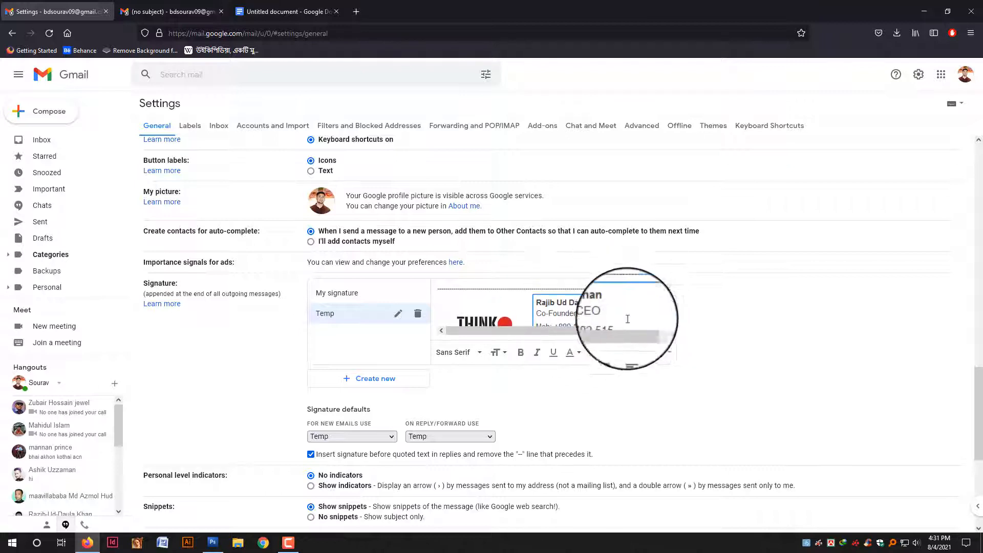
scroll(628, 318, down, 1)
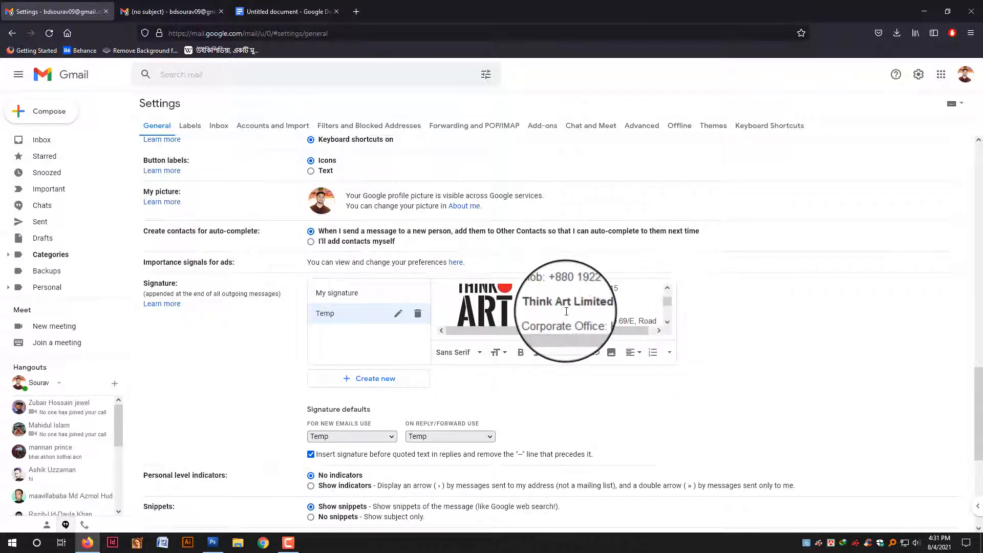
scroll(566, 311, down, 2)
scroll(565, 311, up, 1)
mouse_move(611, 314)
mouse_down()
mouse_move(596, 313)
mouse_move(791, 293)
mouse_up()
scroll(606, 293, up, 2)
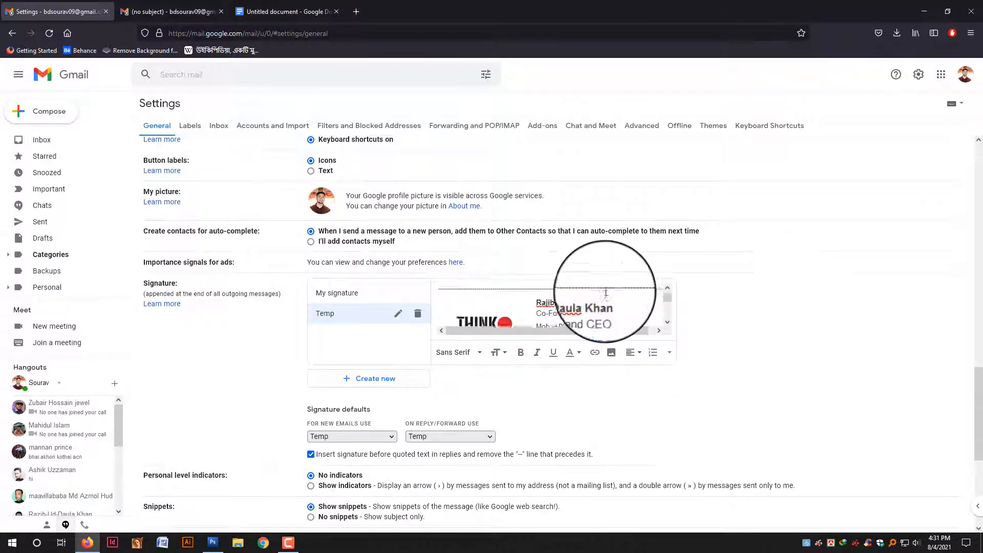
Set the text size of the corporate office address and telephone lines in the Temp signature to Small.
scroll(614, 293, down, 1)
click(495, 353)
click(529, 286)
scroll(555, 333, down, 3)
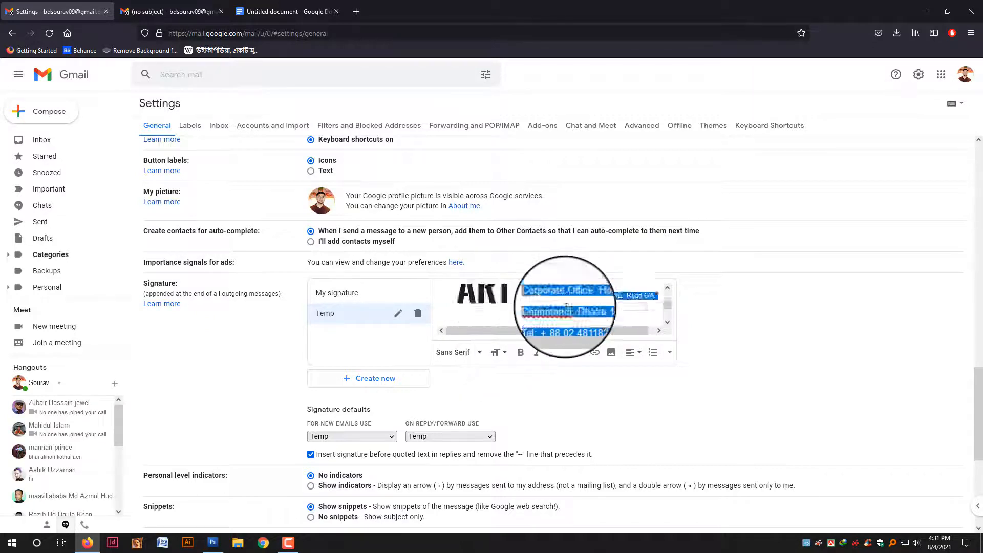
click(641, 306)
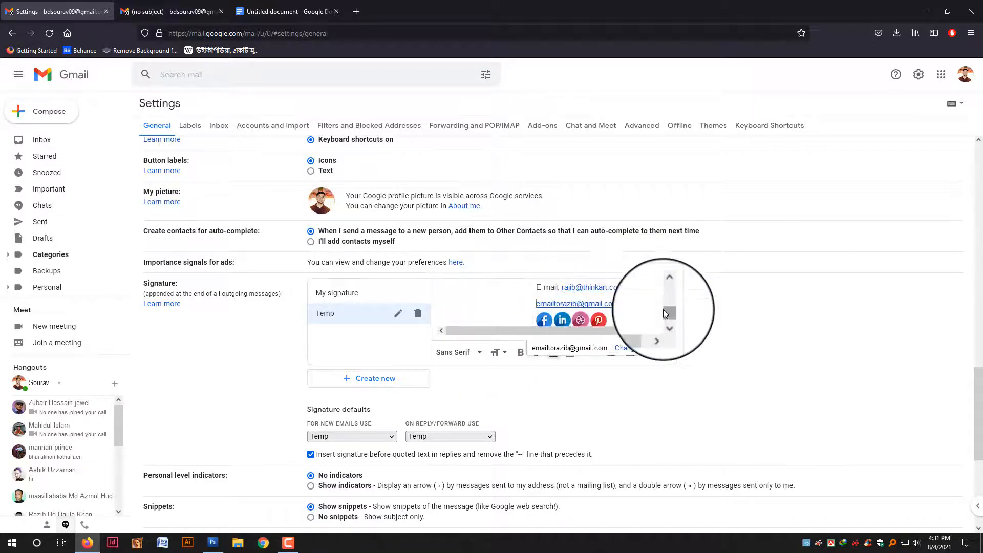
Set the text size of the two e-mail address lines above the social icons to Small.
key(shift+Up)
key(shift+Home)
click(498, 352)
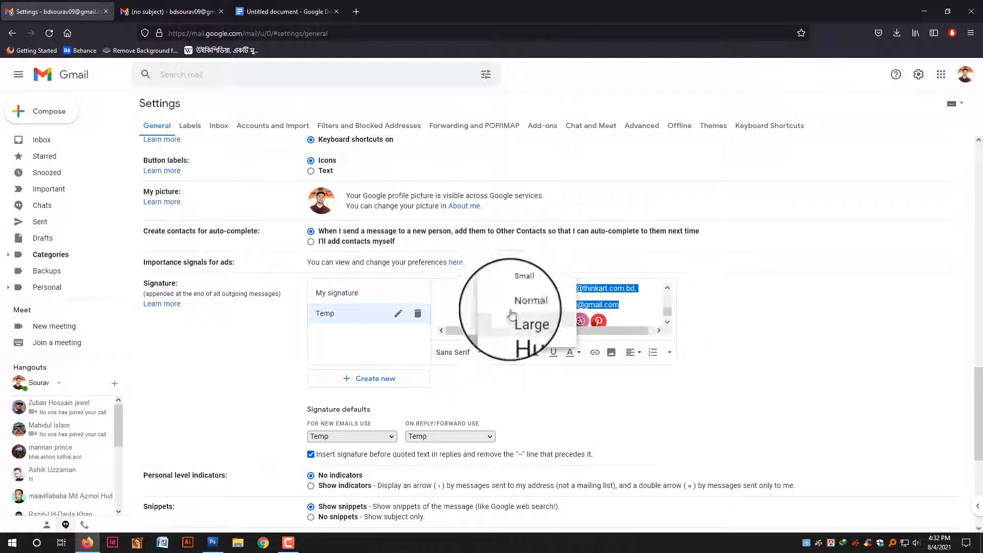
click(520, 286)
click(633, 303)
Set the text size of the contact's name line at the start of the Temp signature to Large.
scroll(633, 302, up, 5)
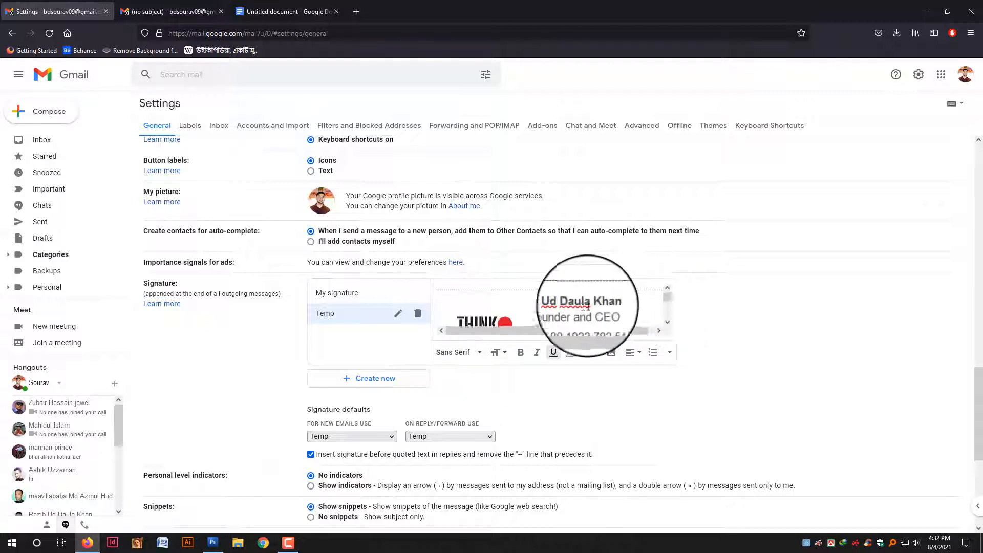
triple_click(609, 303)
click(498, 353)
click(517, 316)
click(566, 308)
double_click(566, 314)
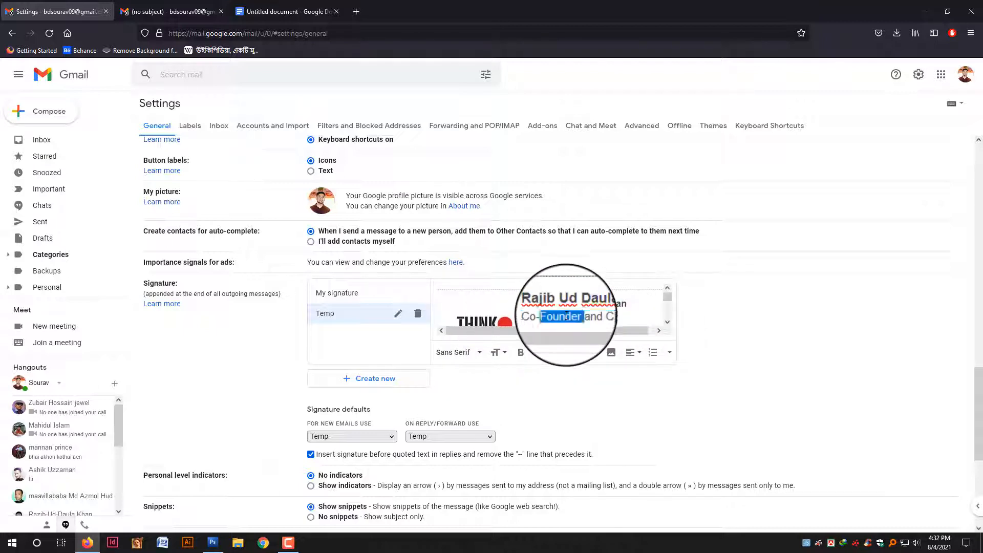
Set the text size of the company name Think Art Limited in the Temp signature to Large.
scroll(567, 312, down, 1)
triple_click(568, 307)
click(498, 353)
click(528, 323)
scroll(608, 317, up, 3)
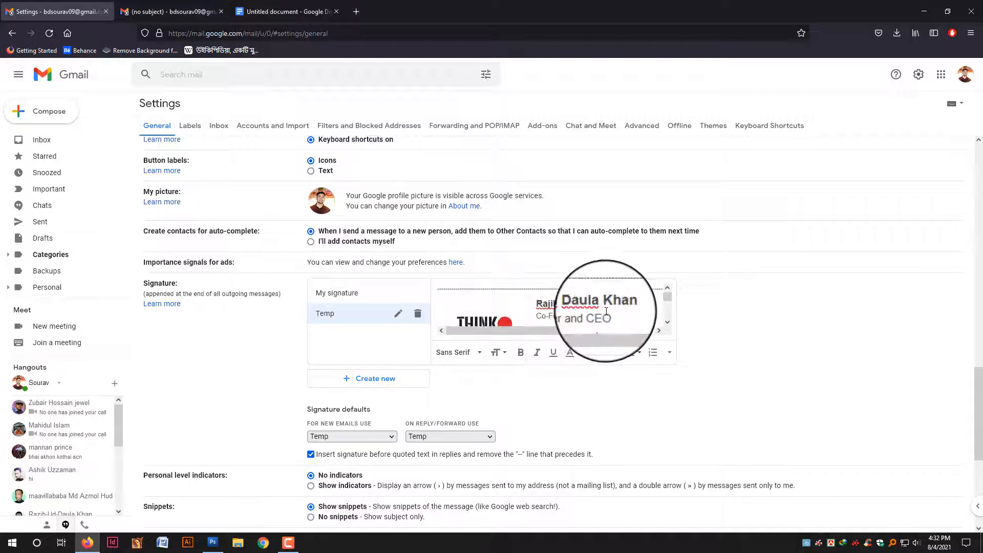
Check the resized Temp signature down to its social icons and save the Gmail settings changes.
scroll(607, 316, down, 2)
scroll(608, 316, up, 2)
scroll(608, 317, down, 3)
scroll(366, 204, down, 2)
click(366, 202)
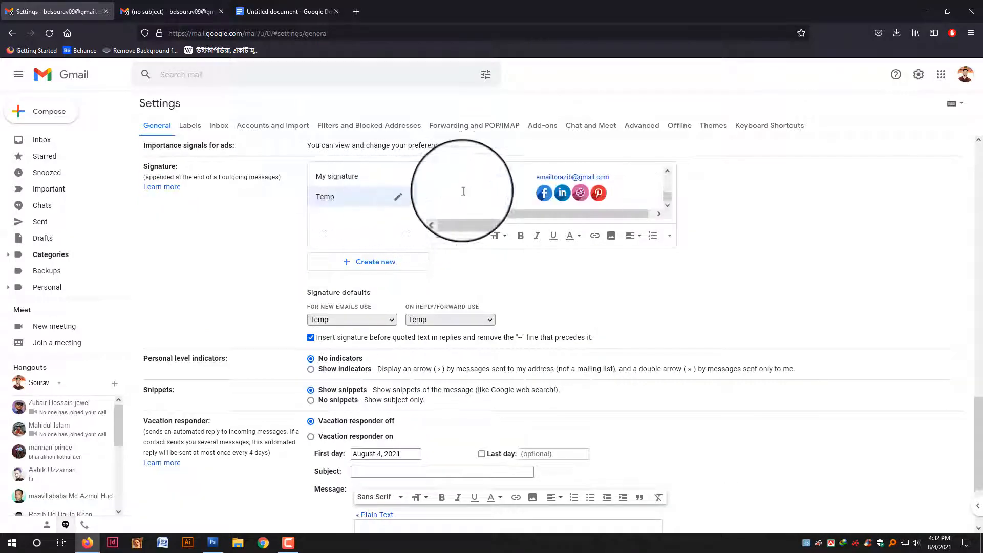
scroll(587, 182, up, 2)
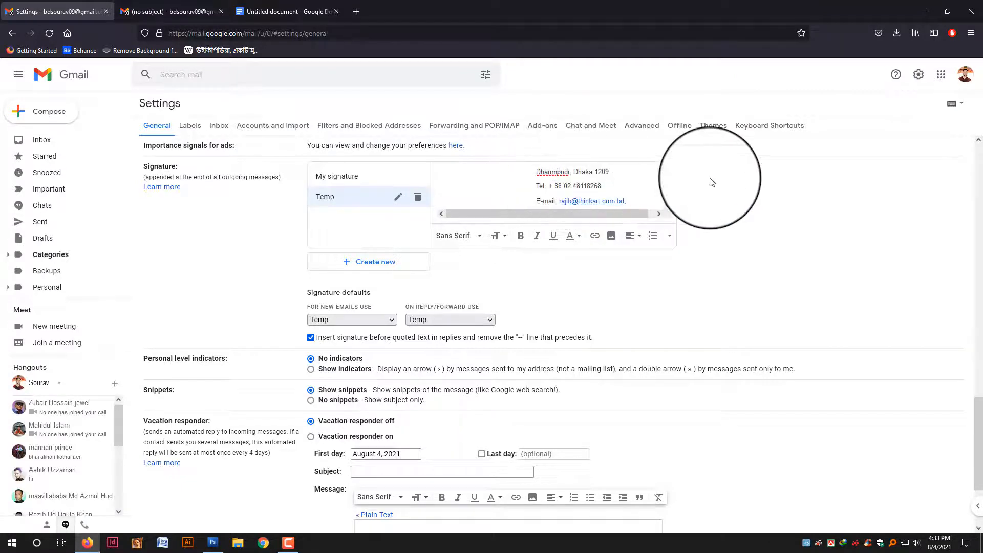
scroll(562, 205, up, 1)
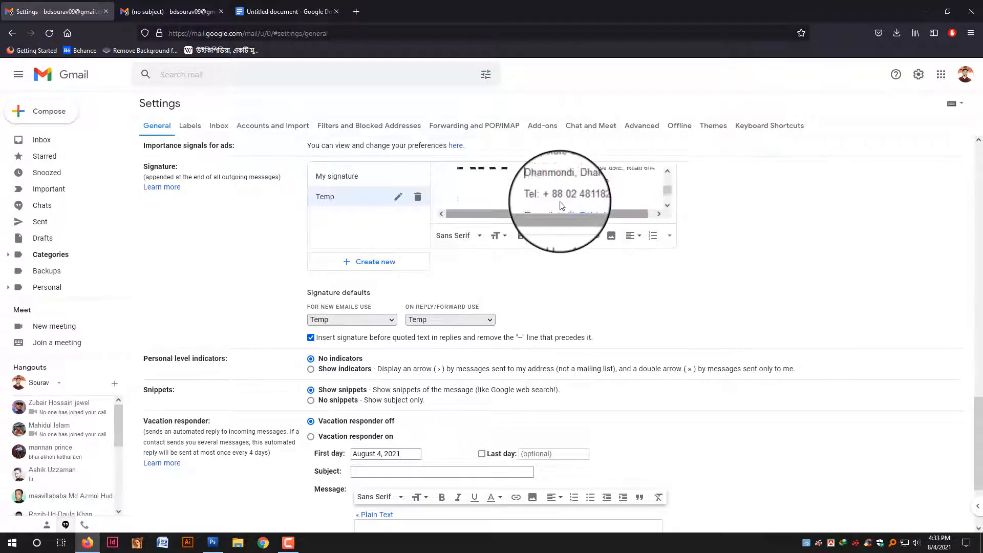
scroll(560, 201, down, 5)
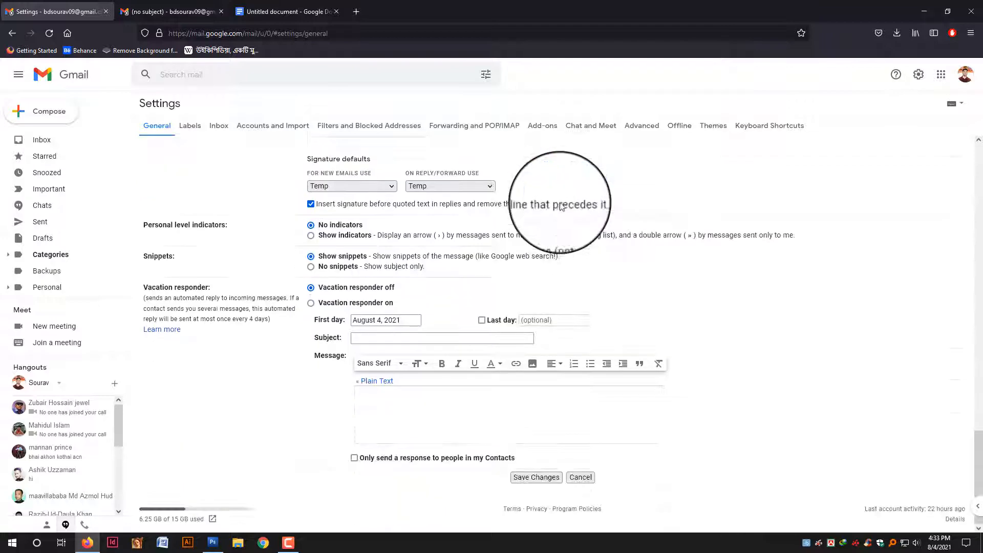
click(529, 477)
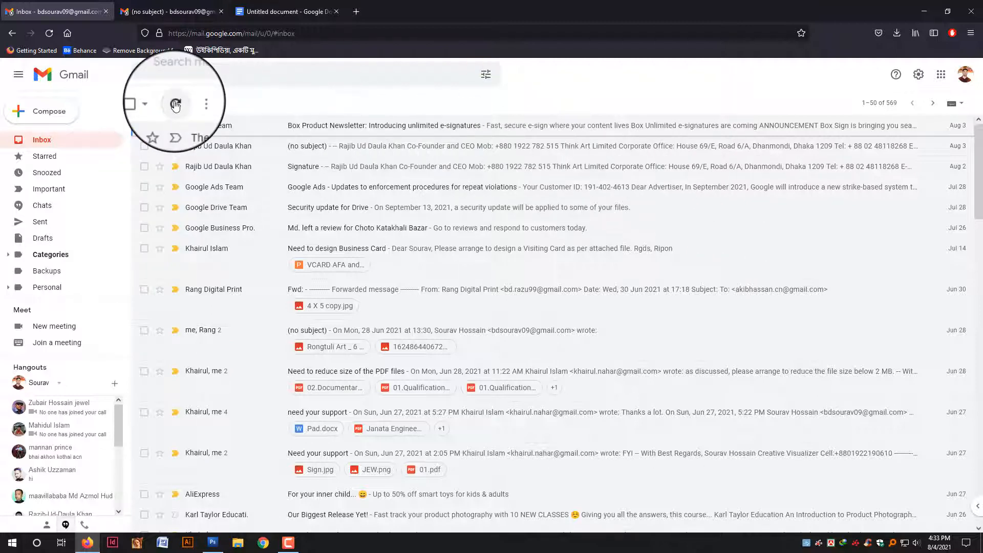
Open a new message to check the default signature in it, and discard the draft.
click(50, 111)
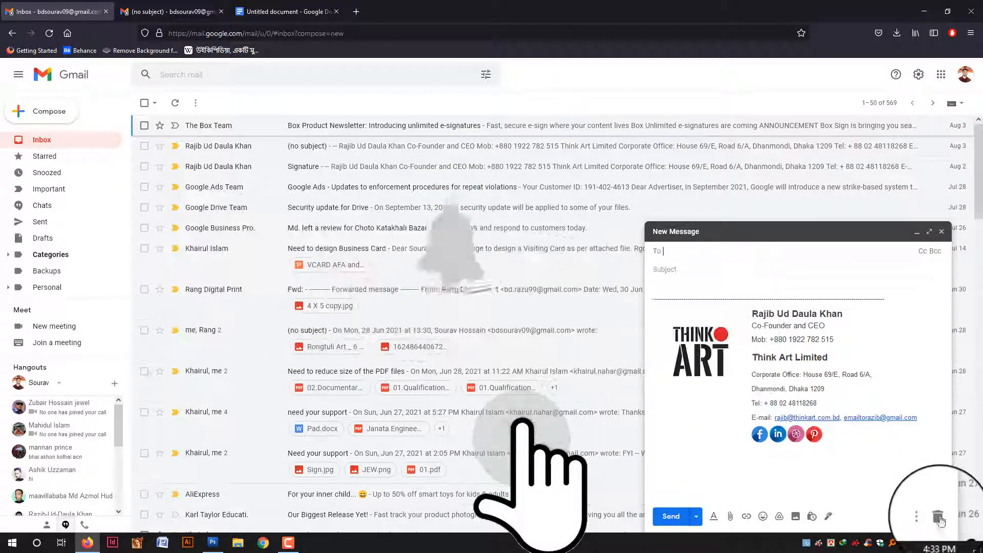
click(938, 517)
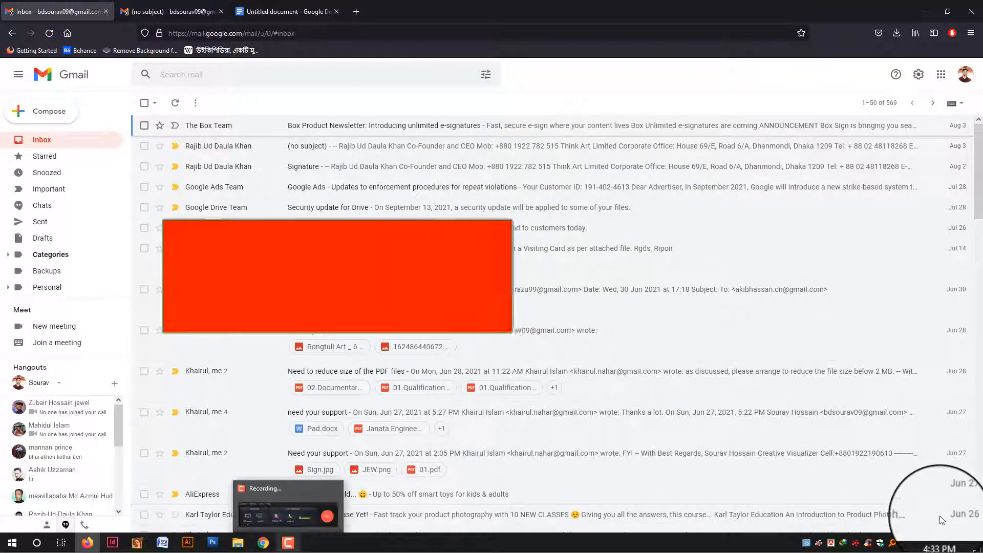
click(920, 12)
mouse_move(289, 542)
click(299, 515)
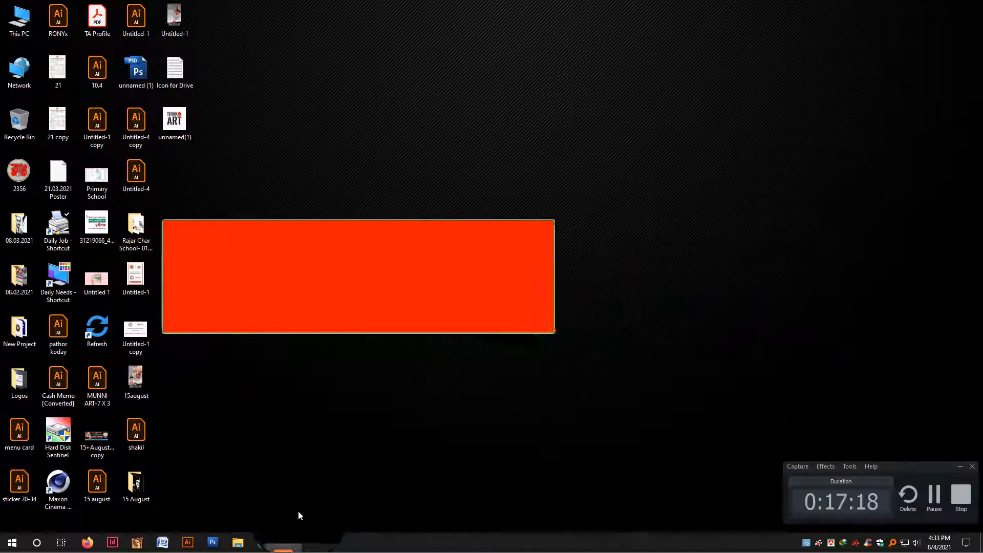